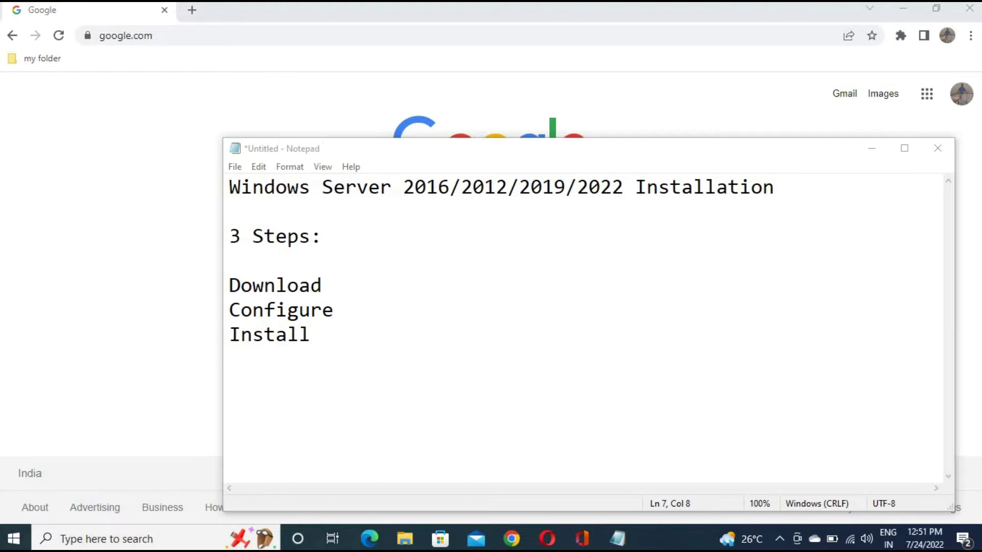
Search Google for 'windows server 2016' and open the Microsoft Eval Center result
click(872, 148)
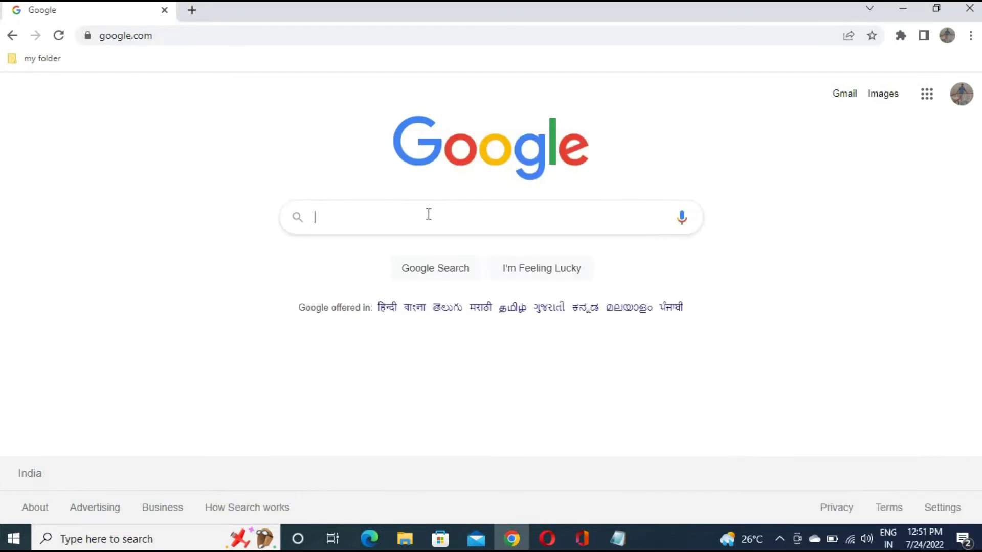
click(429, 214)
text(windows )
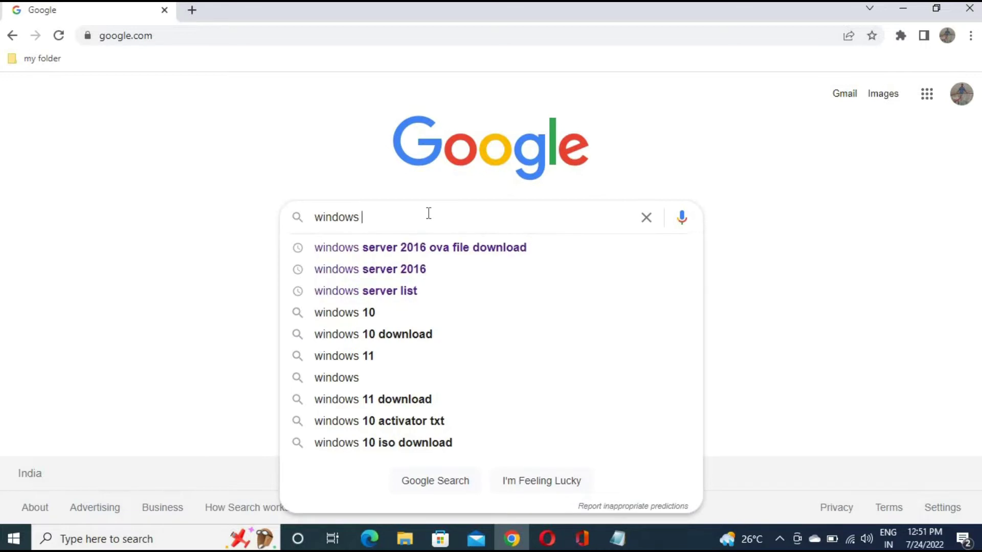
text(server 2)
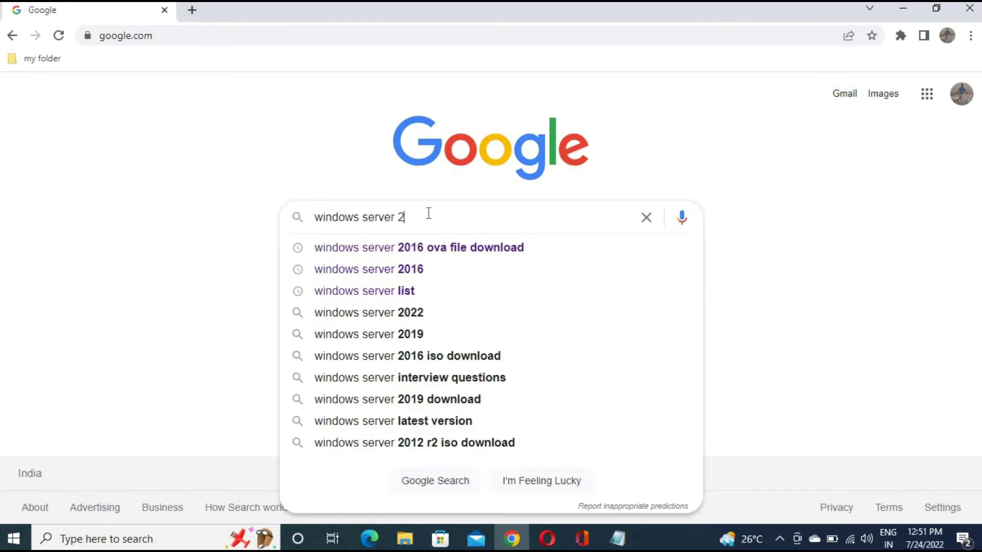
text(016)
key(Return)
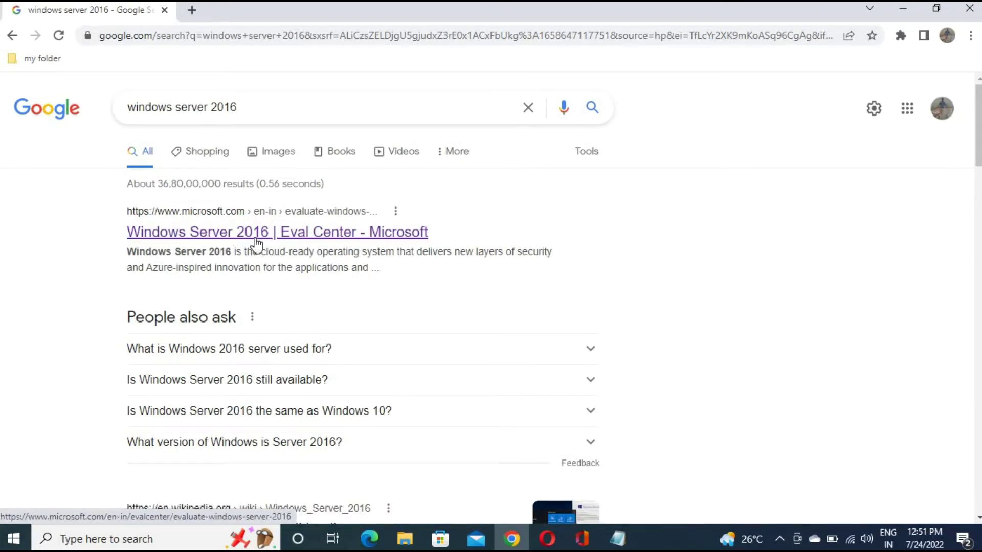
click(290, 235)
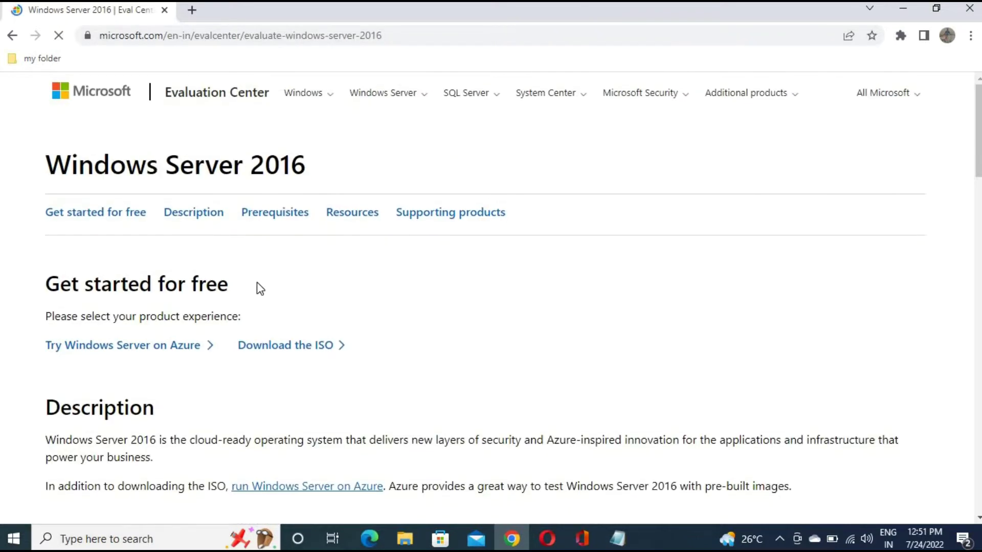
Follow the 'Download the ISO' option on the Windows Server 2016 evaluation page
scroll(260, 277, down, 7)
scroll(283, 211, up, 6)
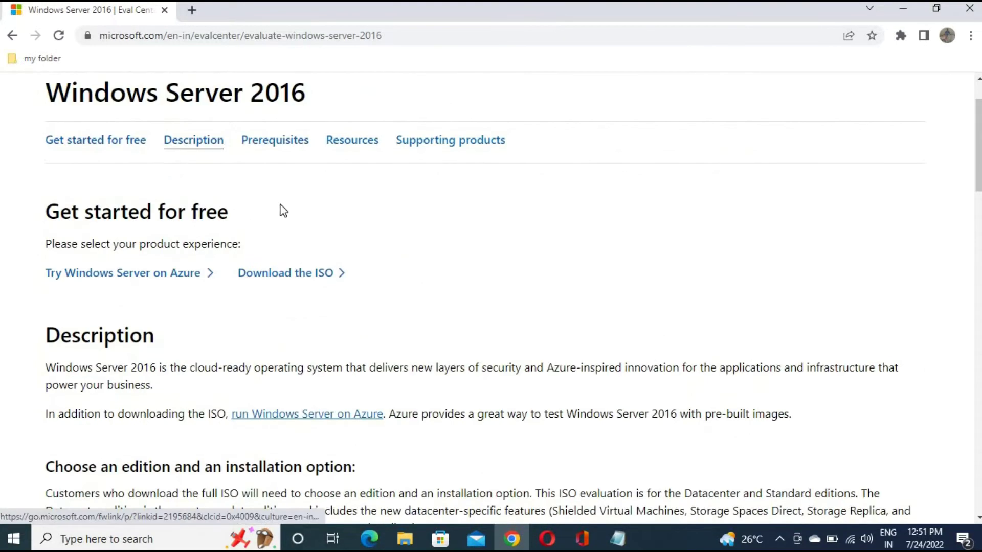
click(300, 286)
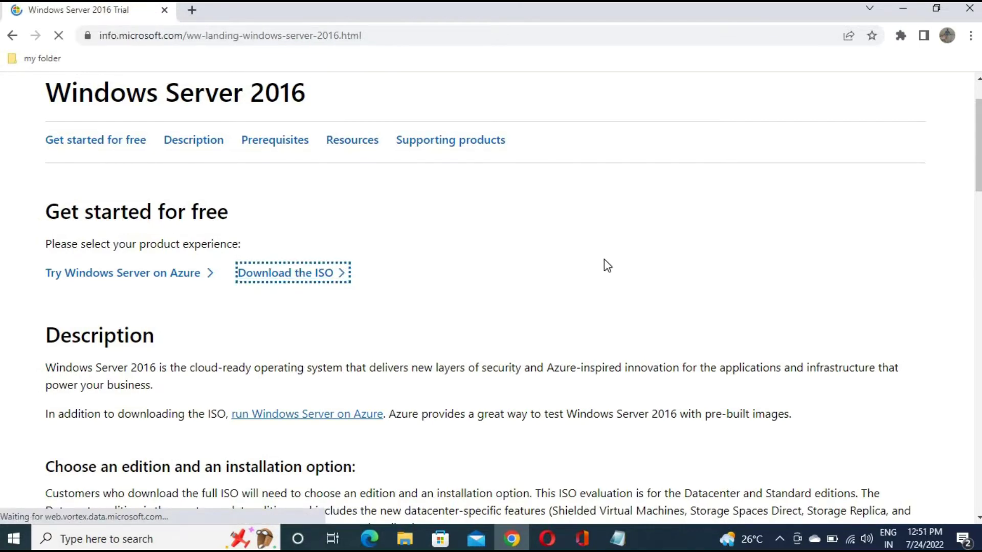
Fill the first and last name fields from saved autofill suggestions
scroll(600, 256, down, 3)
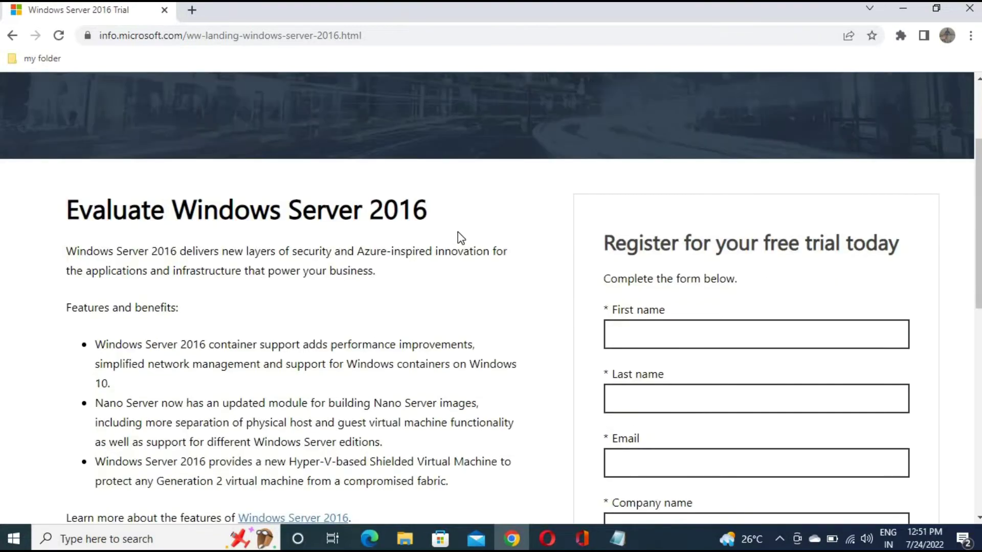
scroll(502, 302, down, 2)
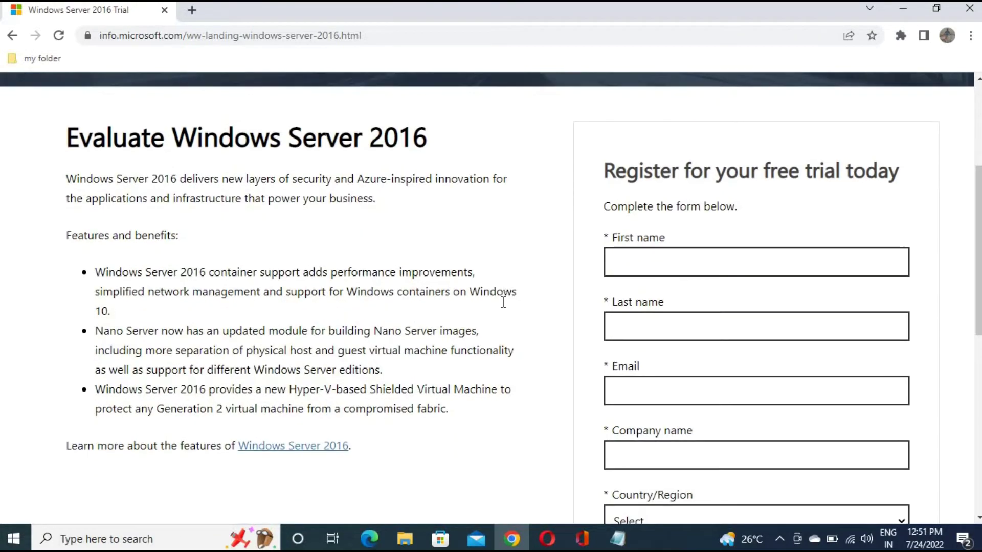
scroll(504, 308, down, 2)
scroll(505, 308, down, 5)
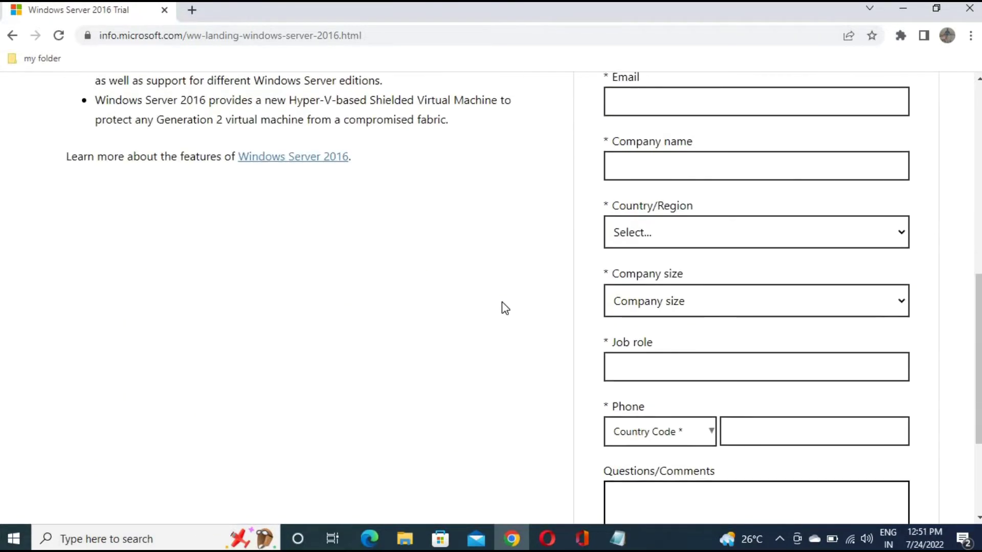
scroll(505, 308, up, 2)
scroll(522, 373, down, 2)
scroll(517, 366, up, 8)
scroll(561, 344, down, 6)
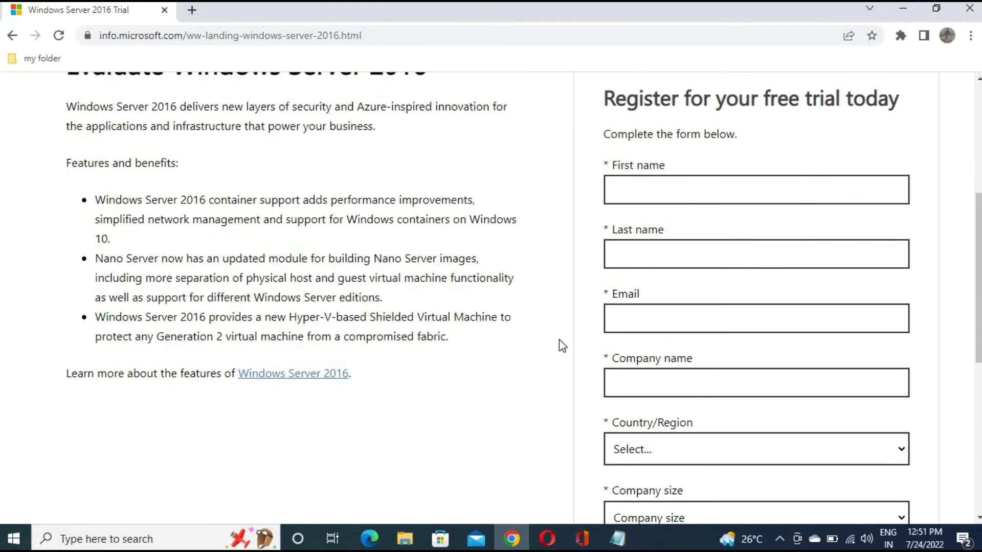
scroll(559, 339, up, 5)
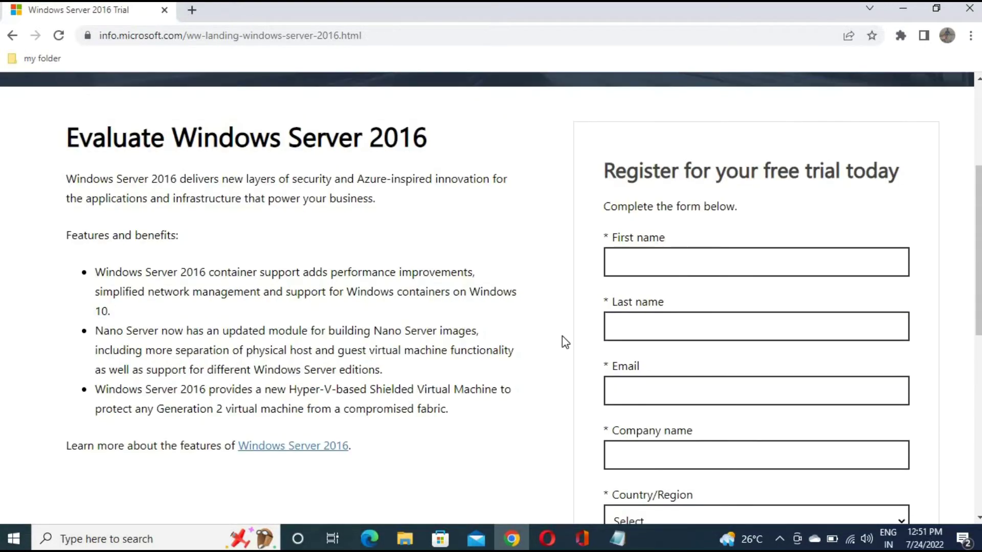
click(678, 259)
click(694, 302)
click(652, 325)
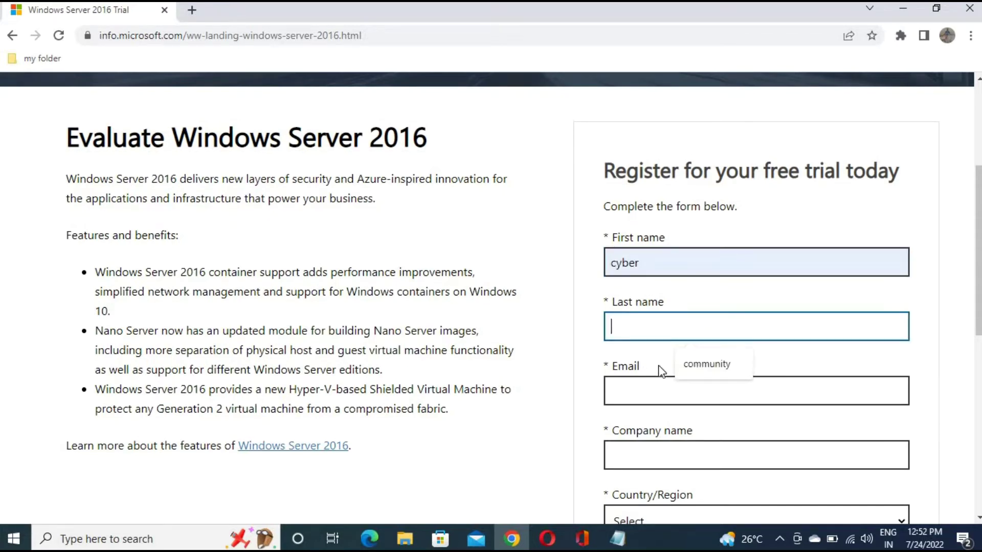
click(707, 364)
Autofill the e-mail address and set the company name to cybercommunity
scroll(664, 264, down, 3)
click(664, 258)
click(697, 283)
click(675, 310)
key(Down)
key(Return)
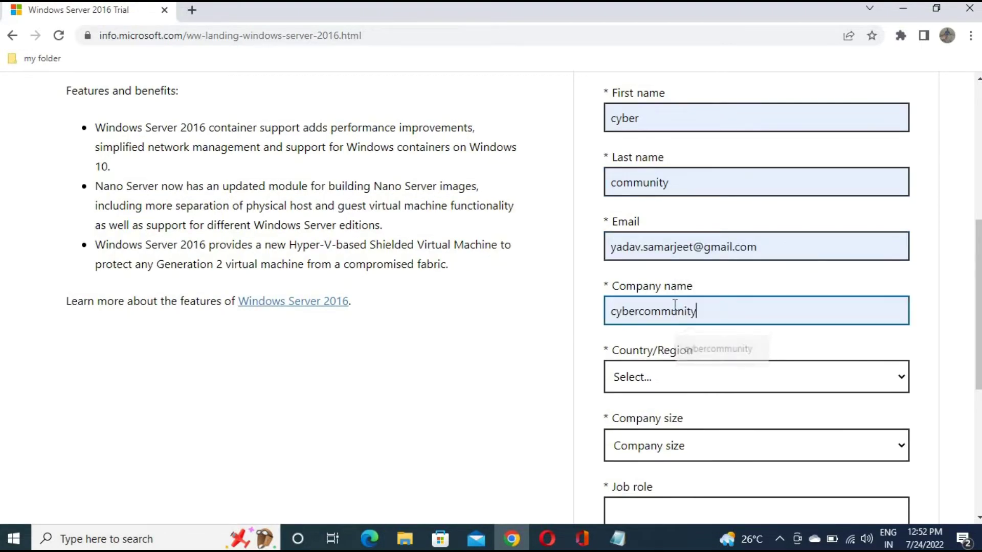
scroll(665, 255, down, 3)
Choose India in the Country/Region list
click(730, 227)
scroll(680, 381, down, 5)
scroll(678, 380, down, 20)
scroll(677, 379, up, 6)
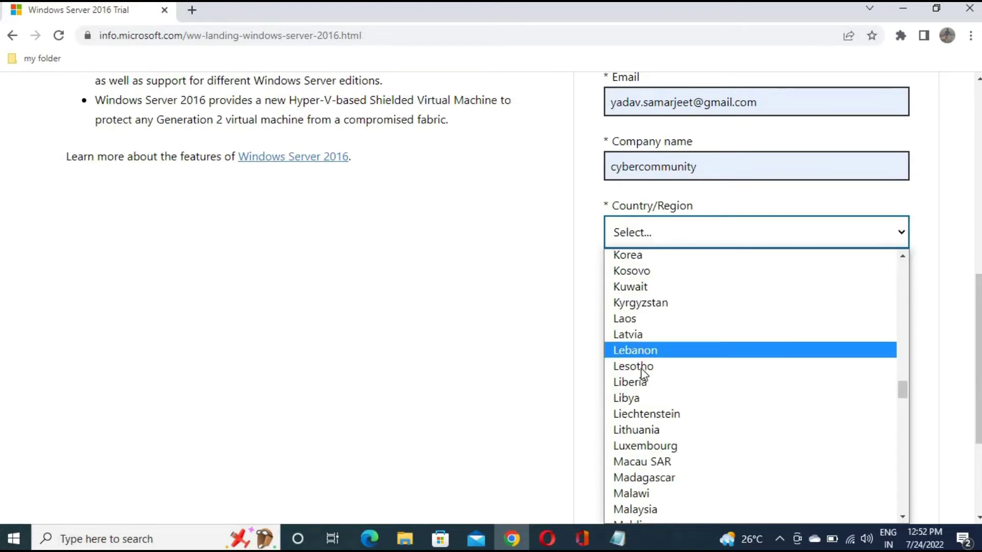
scroll(643, 327, down, 20)
scroll(649, 341, down, 4)
scroll(649, 340, up, 20)
scroll(650, 341, up, 20)
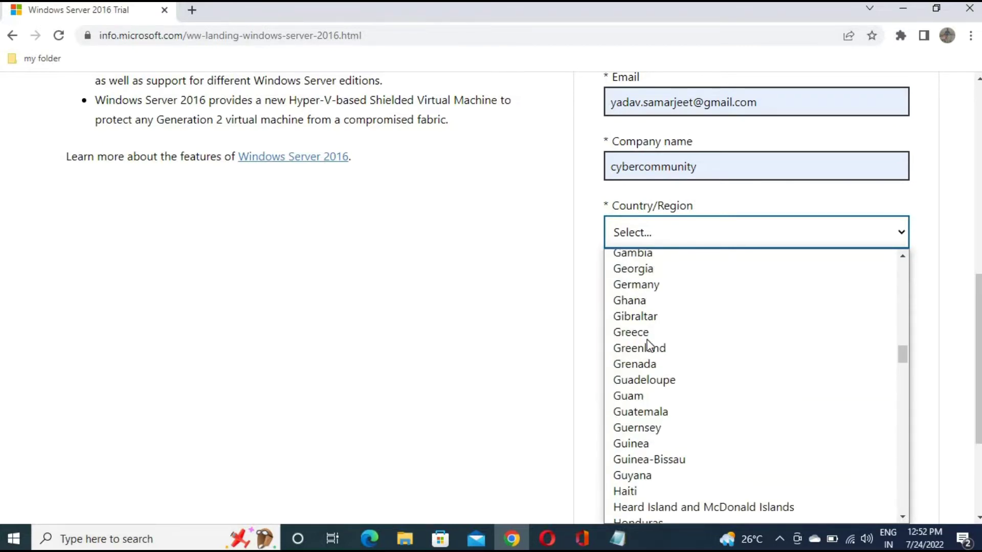
text(ke)
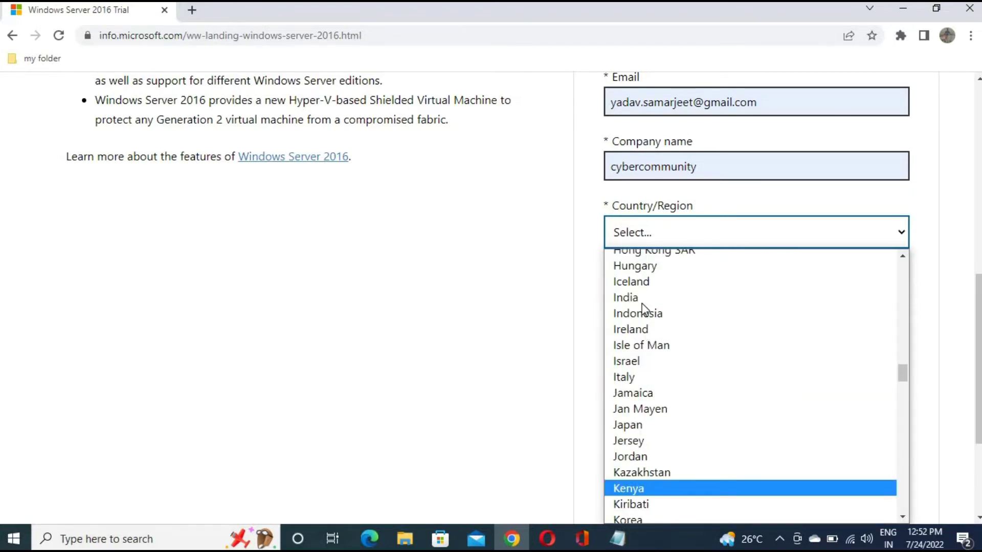
click(637, 298)
Enter 'Ethical Hacking trainer' as the job role
click(712, 362)
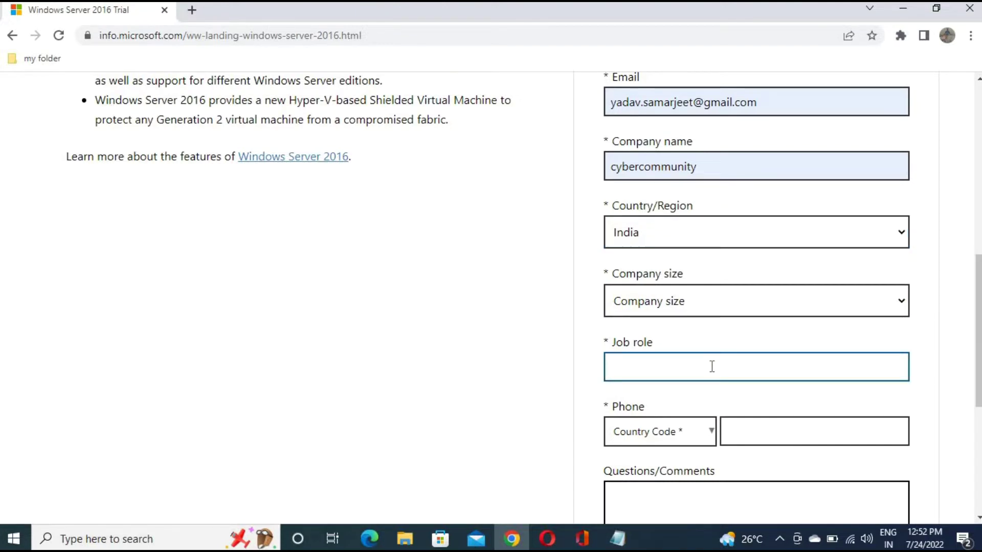
text(Ethical Hacking trainer)
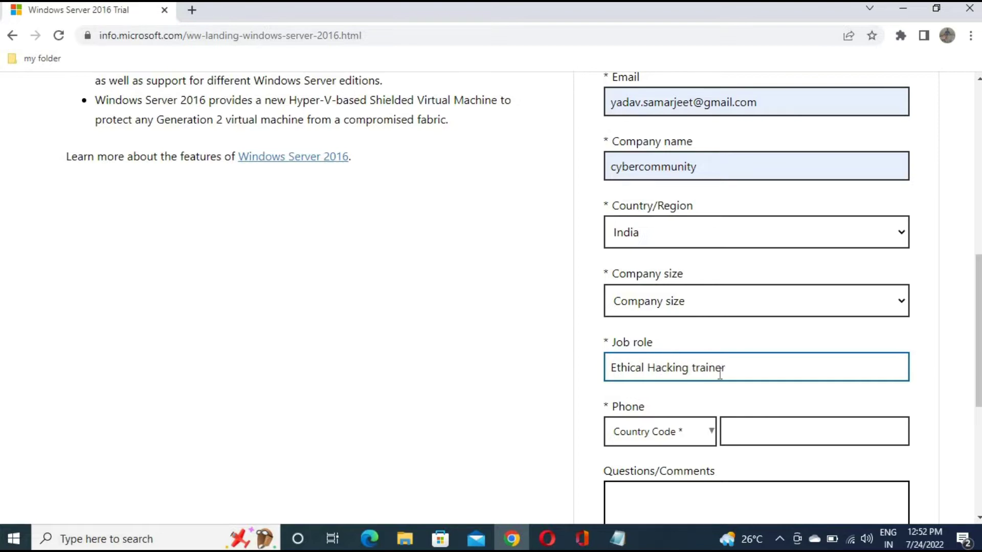
scroll(519, 355, down, 4)
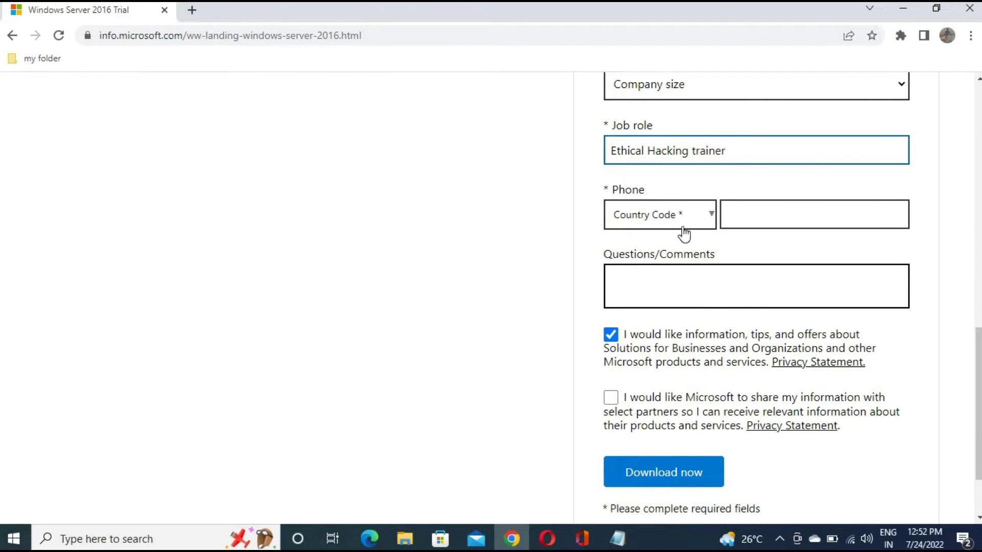
Set the phone country code to India (+91)
click(698, 223)
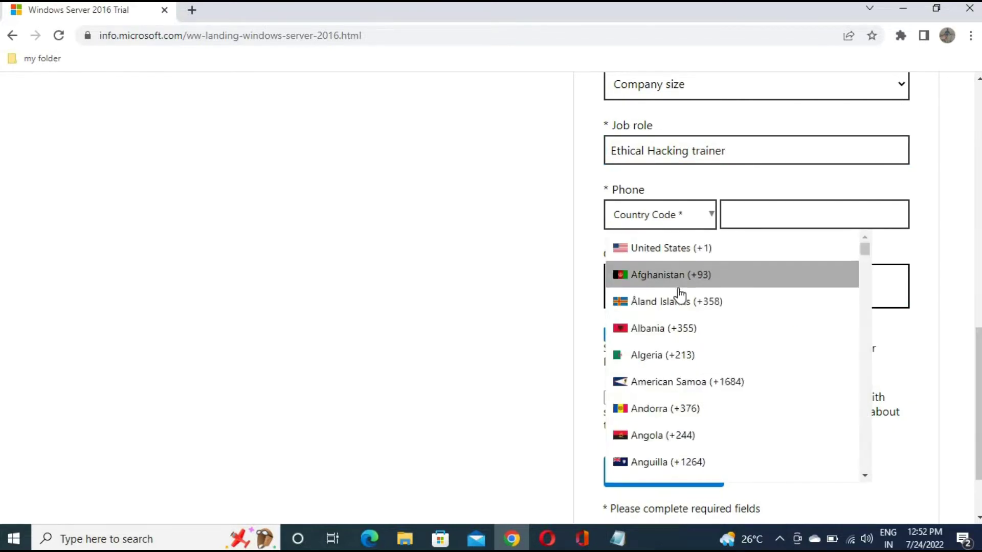
scroll(680, 292, down, 5)
scroll(680, 294, down, 5)
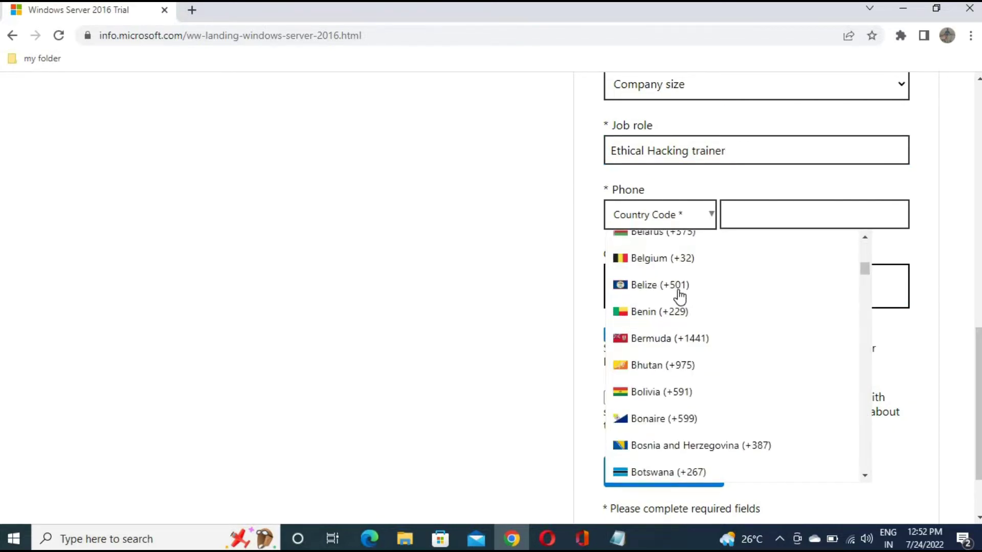
scroll(680, 295, down, 5)
scroll(679, 296, up, 4)
scroll(680, 296, down, 2)
scroll(680, 295, down, 4)
scroll(680, 297, down, 7)
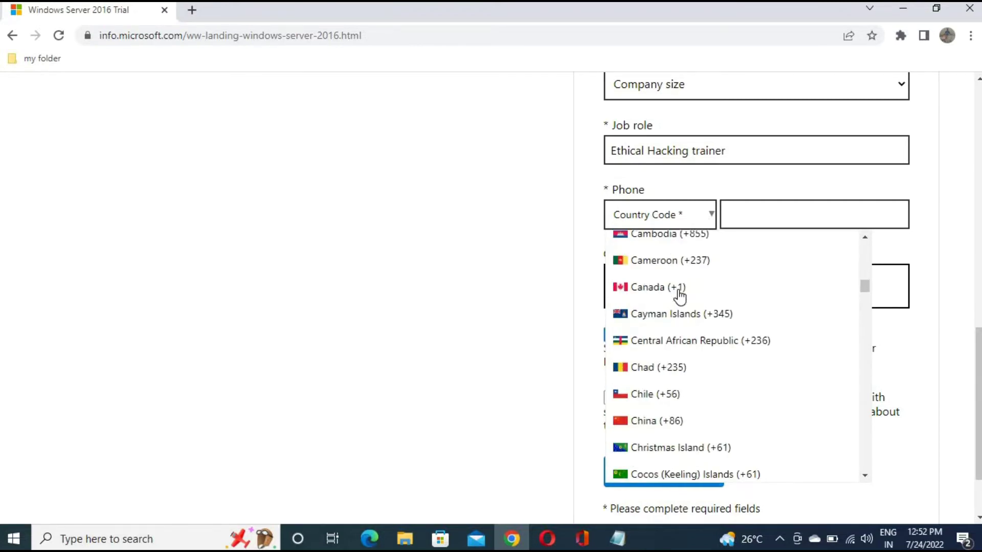
scroll(680, 296, up, 3)
scroll(680, 296, up, 2)
scroll(680, 297, down, 10)
scroll(679, 296, down, 15)
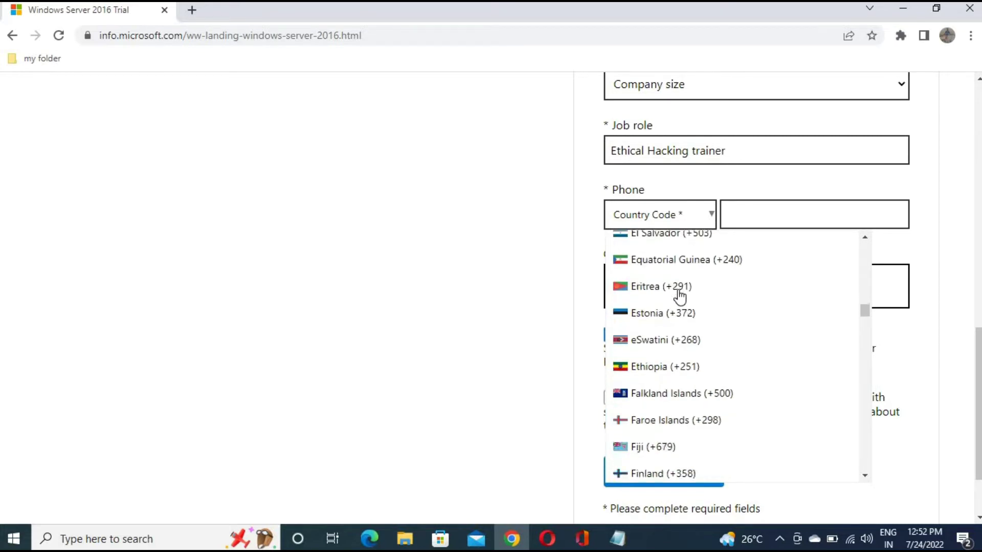
scroll(680, 297, down, 6)
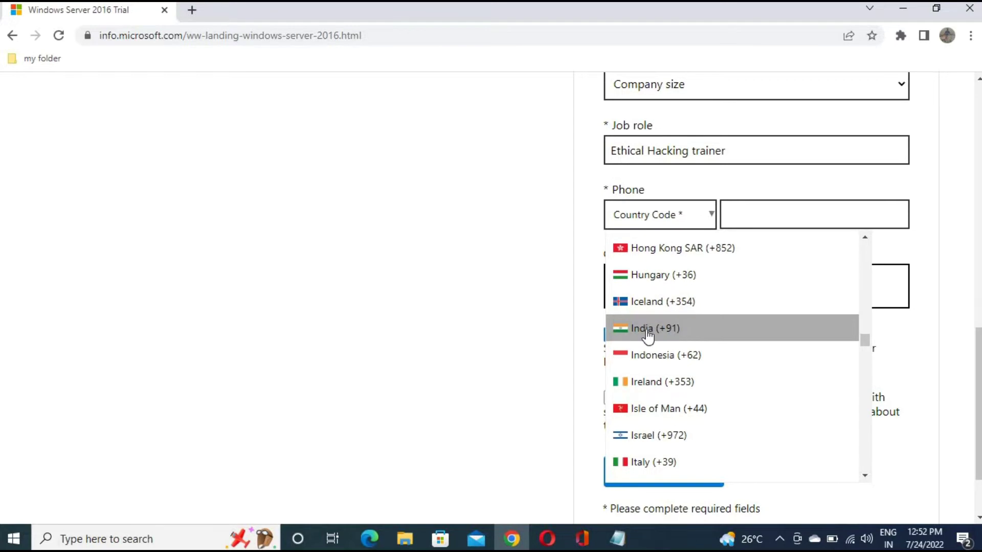
click(649, 336)
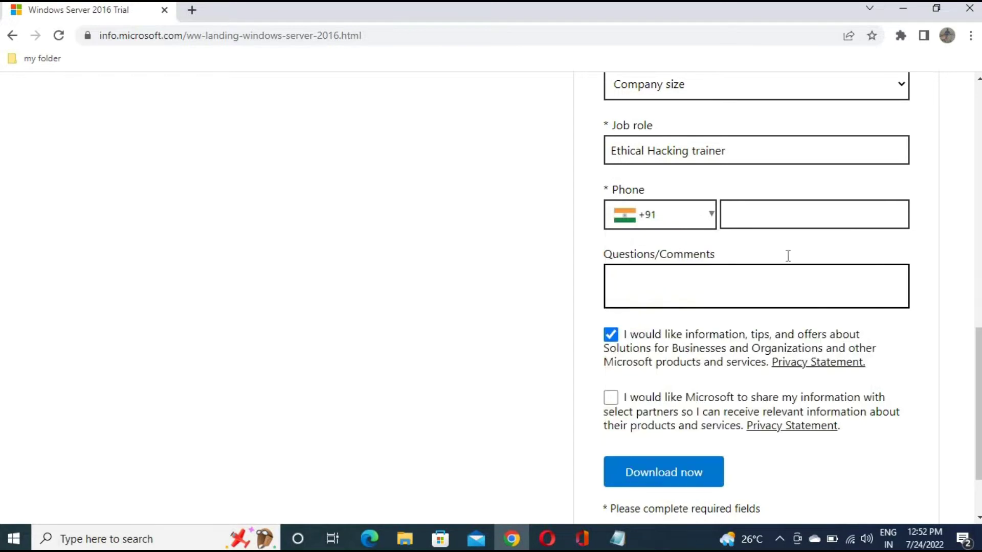
Enter the phone number in the phone field
click(766, 215)
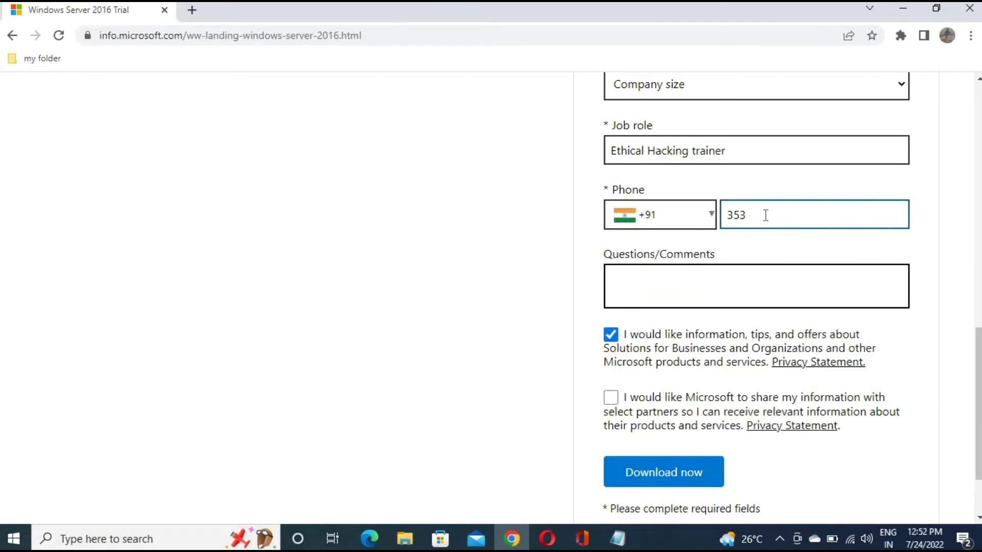
key(Left)
key(Left)
key(Left)
key(Right)
key(Right)
drag(797, 218, 721, 220)
Untick the consent checkbox for Microsoft offers and tips
click(710, 301)
scroll(563, 359, down, 2)
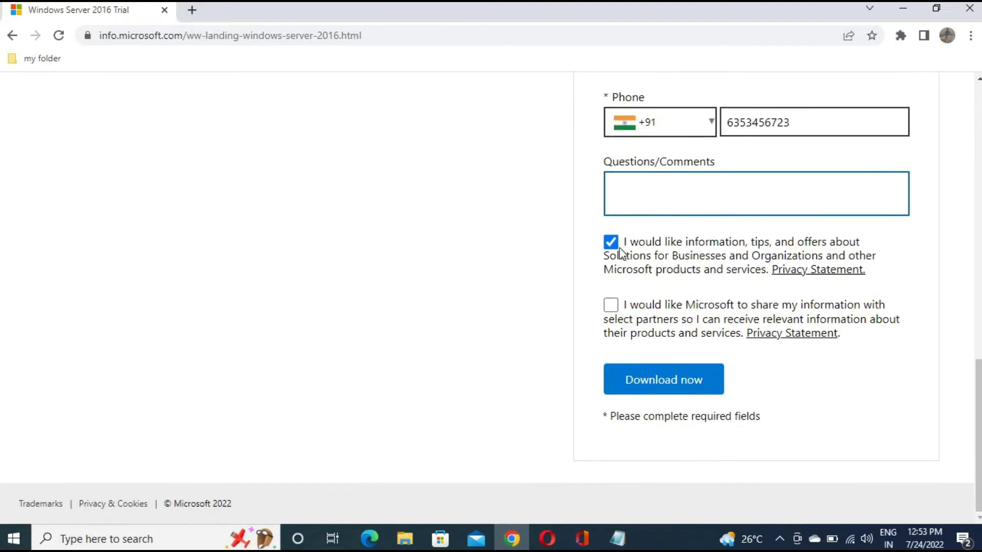
click(611, 243)
Set the company size to 1 after a first submit attempt
click(662, 389)
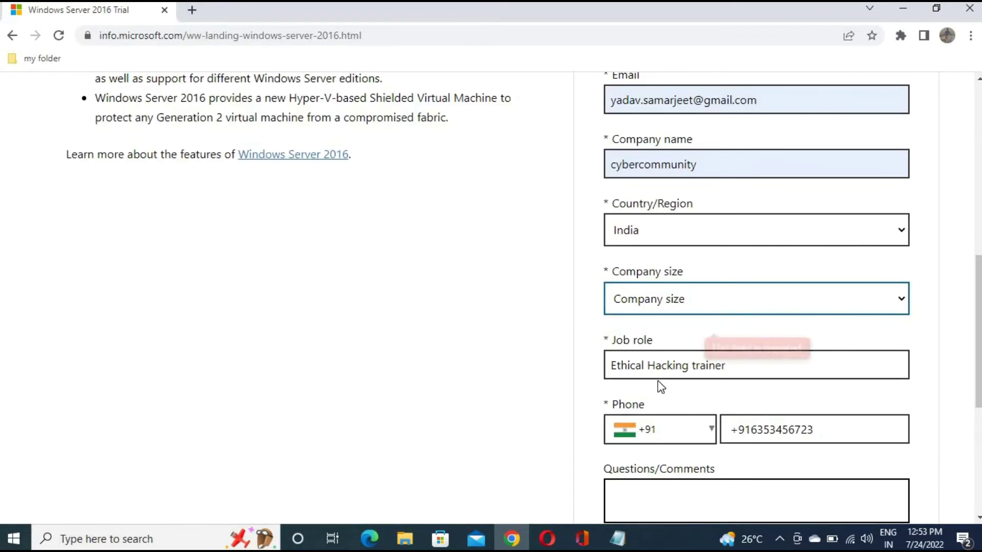
scroll(837, 338, down, 5)
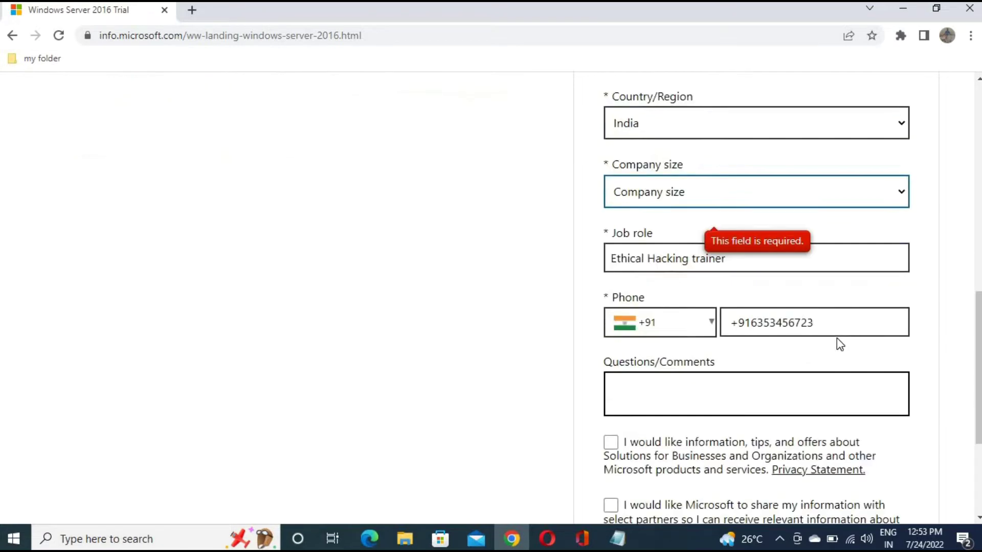
scroll(837, 339, up, 5)
scroll(837, 344, up, 1)
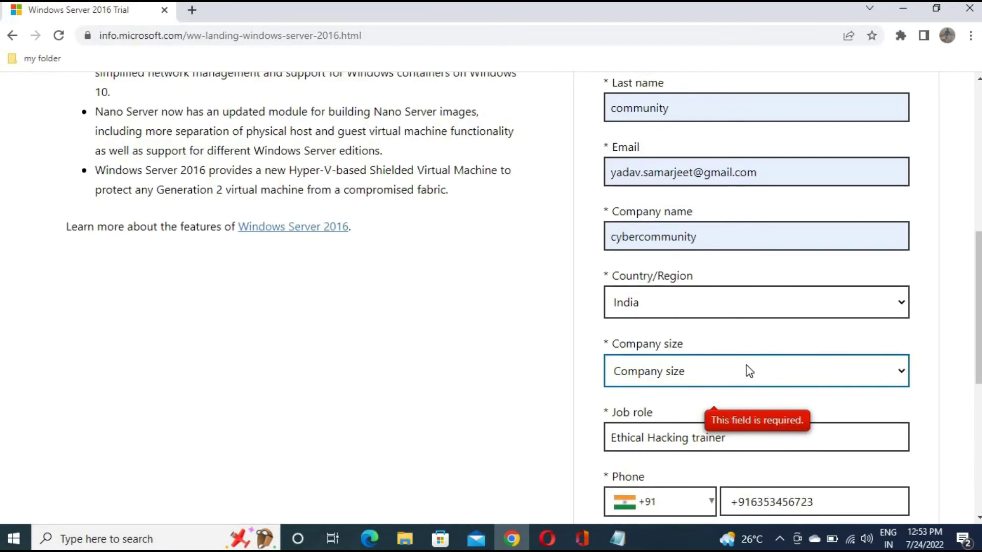
click(737, 377)
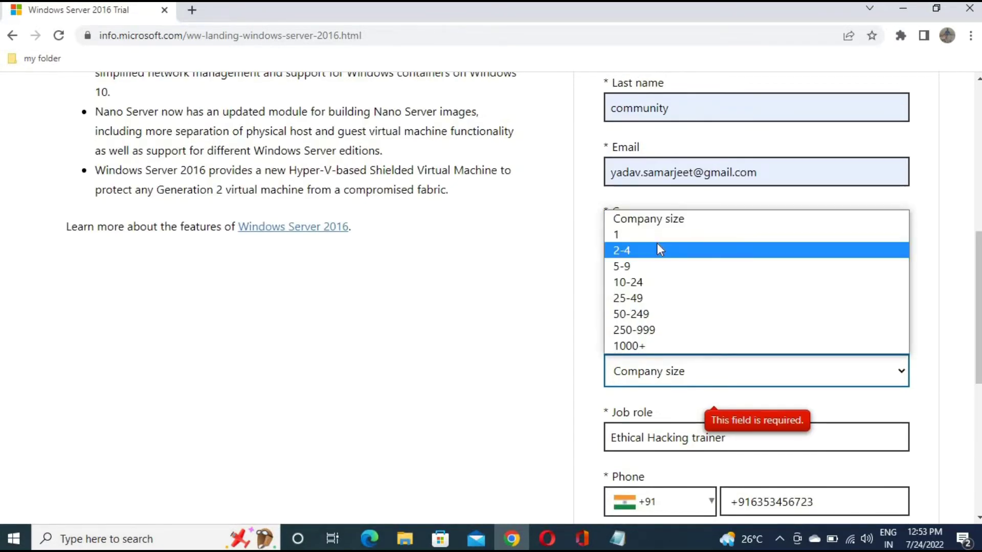
click(623, 234)
Keep company size 1 and submit the trial registration with Download now
scroll(690, 173, down, 3)
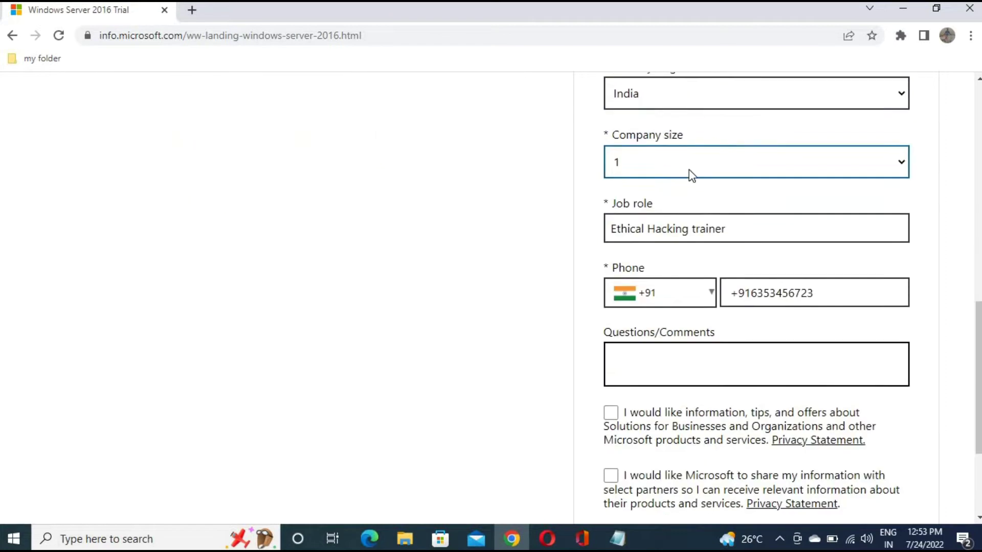
click(718, 154)
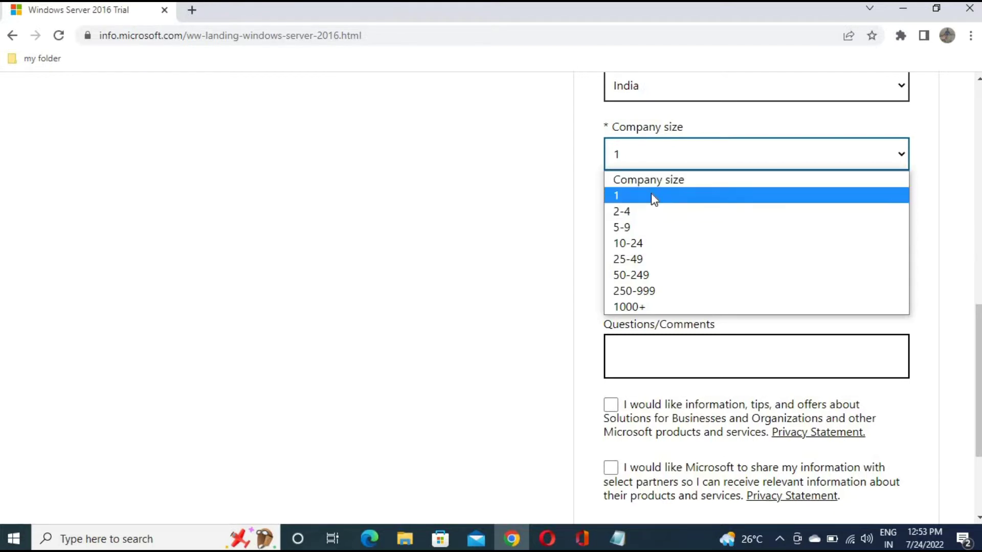
click(634, 197)
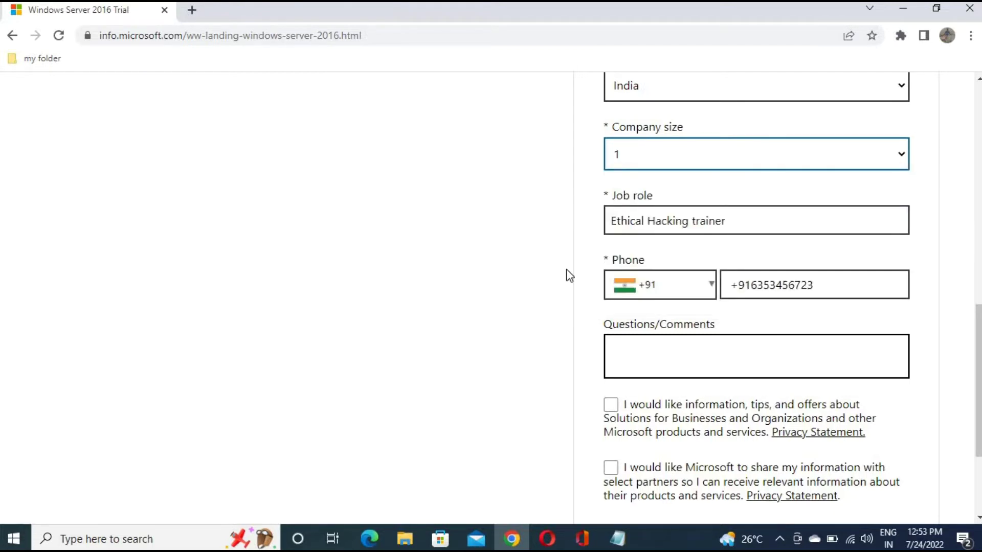
scroll(580, 278, down, 3)
click(679, 379)
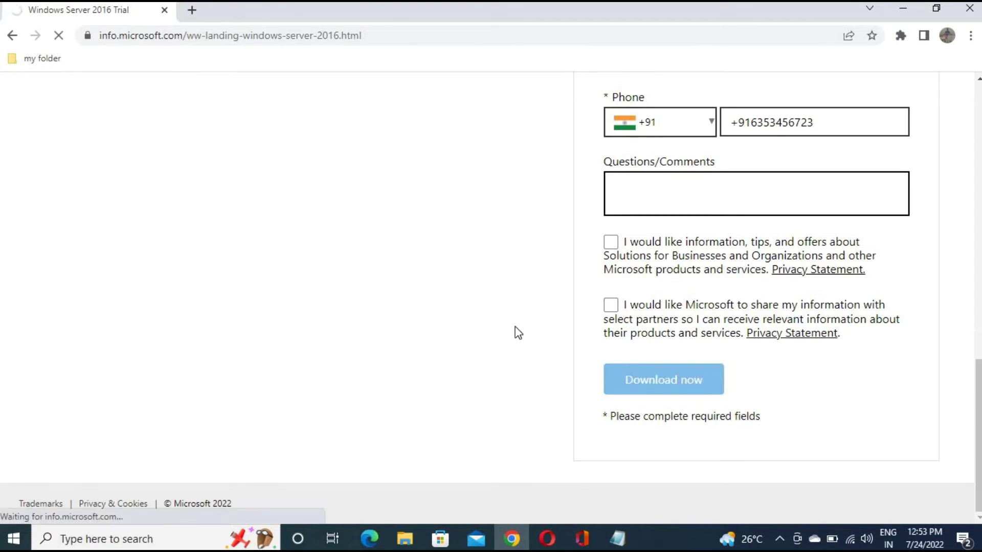
Scroll through the language table of 64-bit ISO download links and back to the top
scroll(443, 302, down, 4)
scroll(431, 271, up, 1)
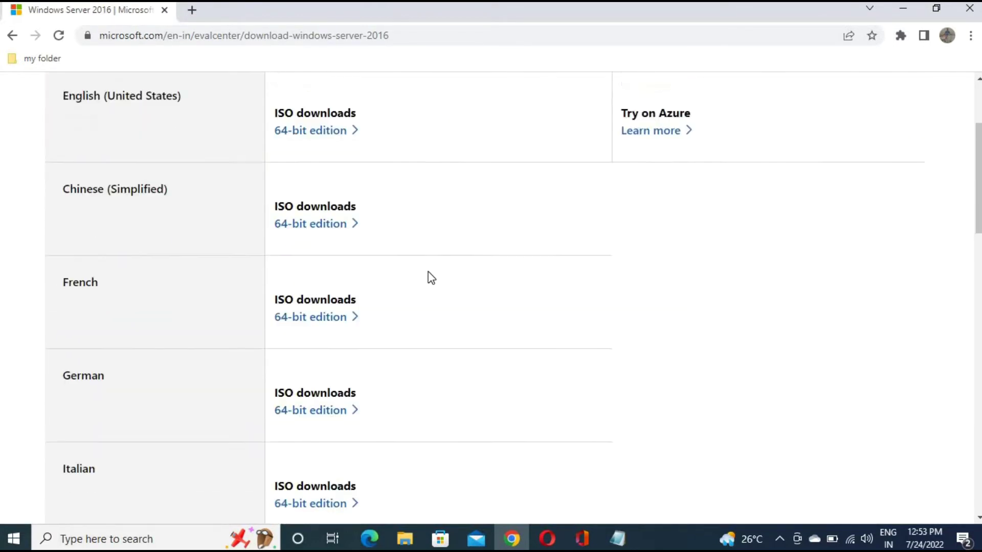
scroll(431, 278, up, 2)
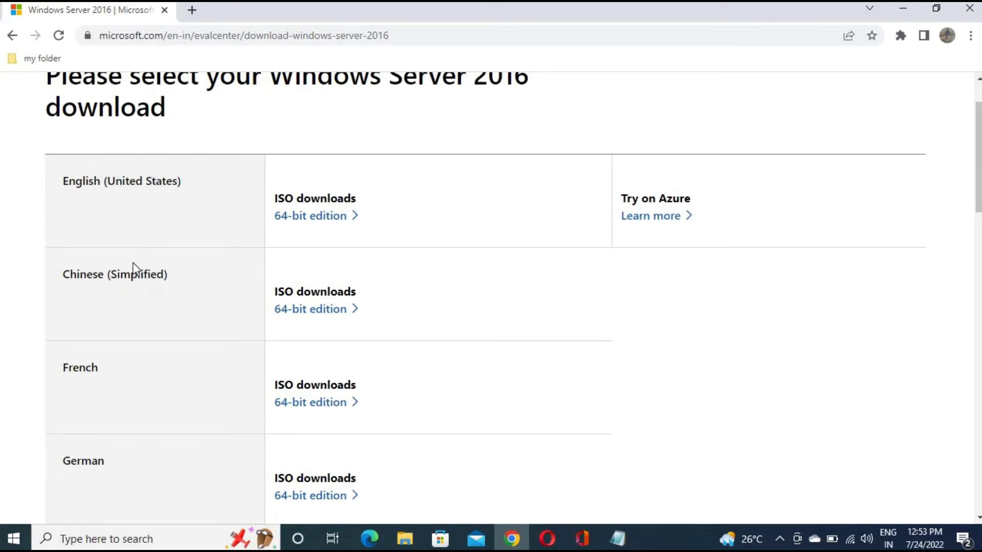
scroll(131, 279, down, 3)
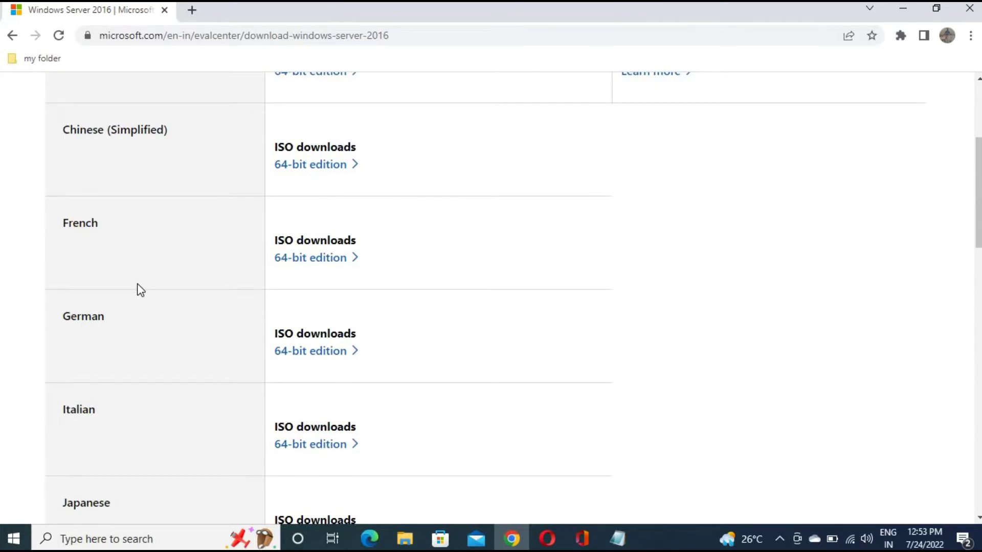
scroll(141, 290, down, 4)
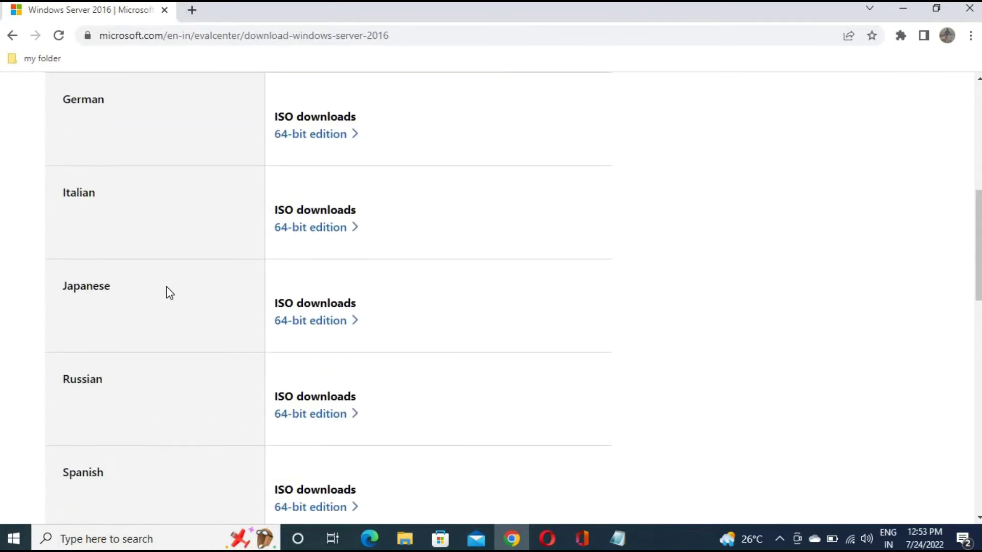
scroll(167, 294, down, 2)
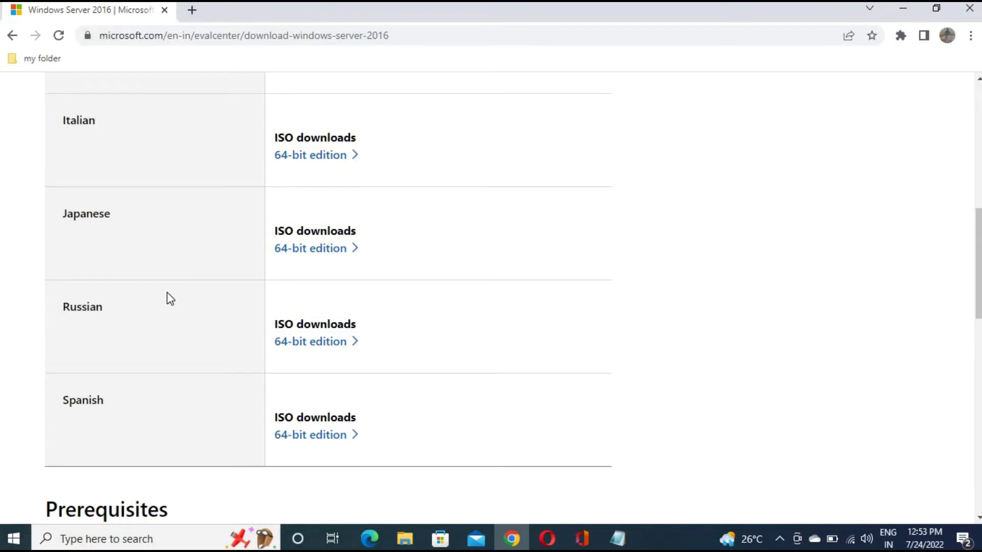
scroll(262, 262, up, 3)
scroll(261, 260, up, 6)
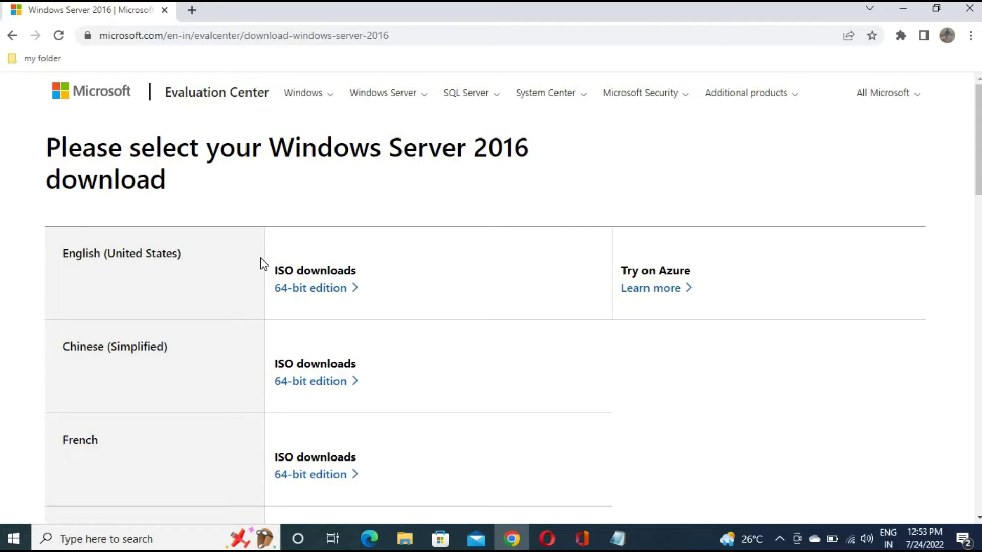
scroll(125, 225, down, 7)
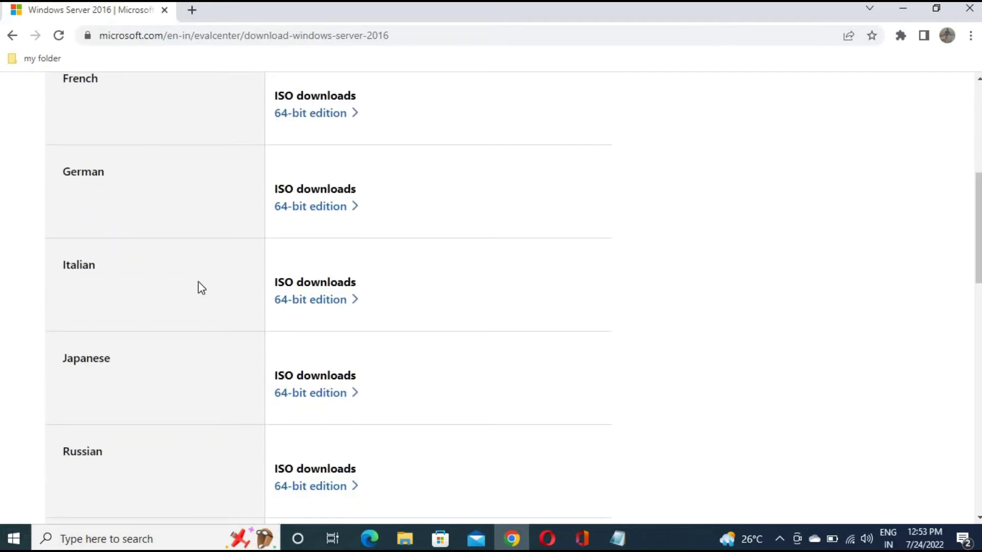
scroll(233, 254, down, 2)
scroll(233, 263, down, 3)
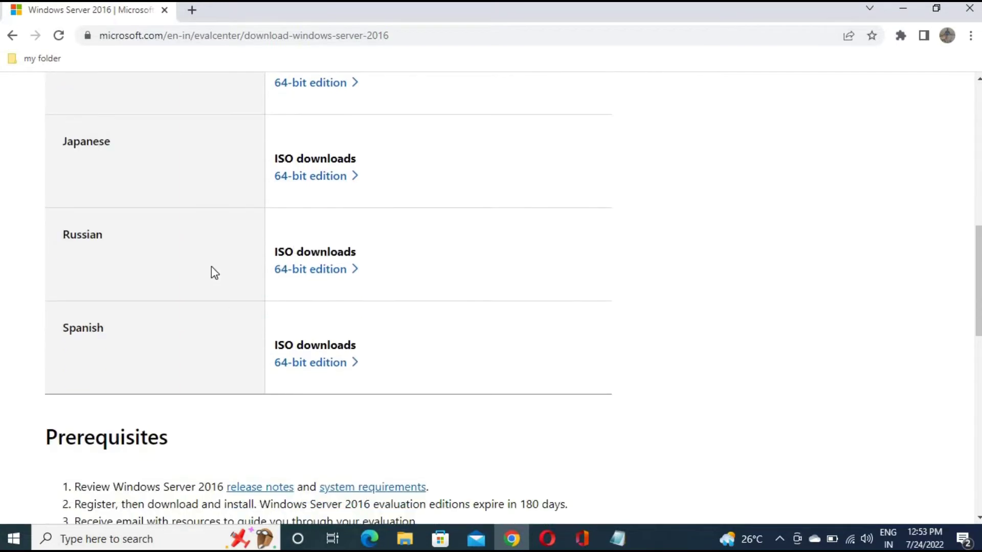
scroll(287, 280, up, 8)
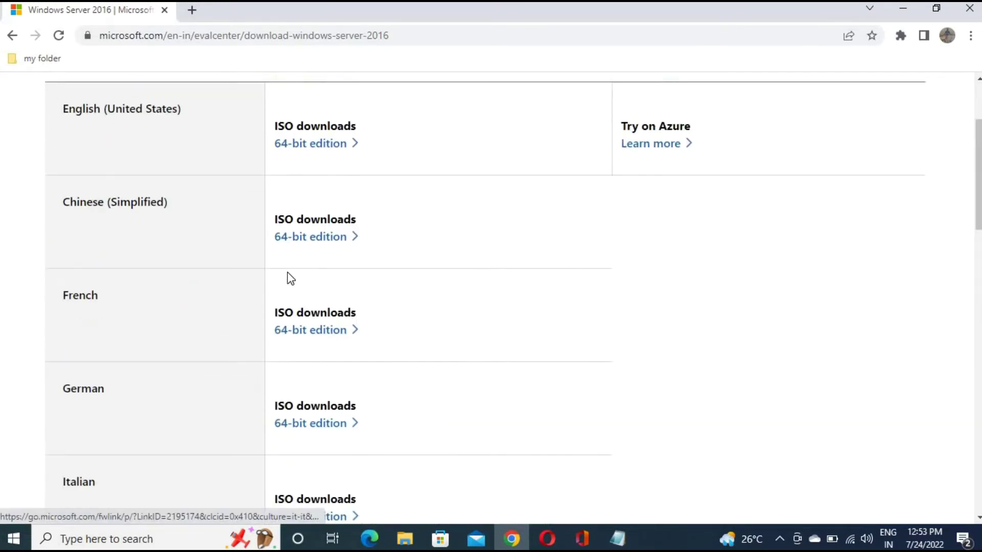
scroll(289, 279, up, 3)
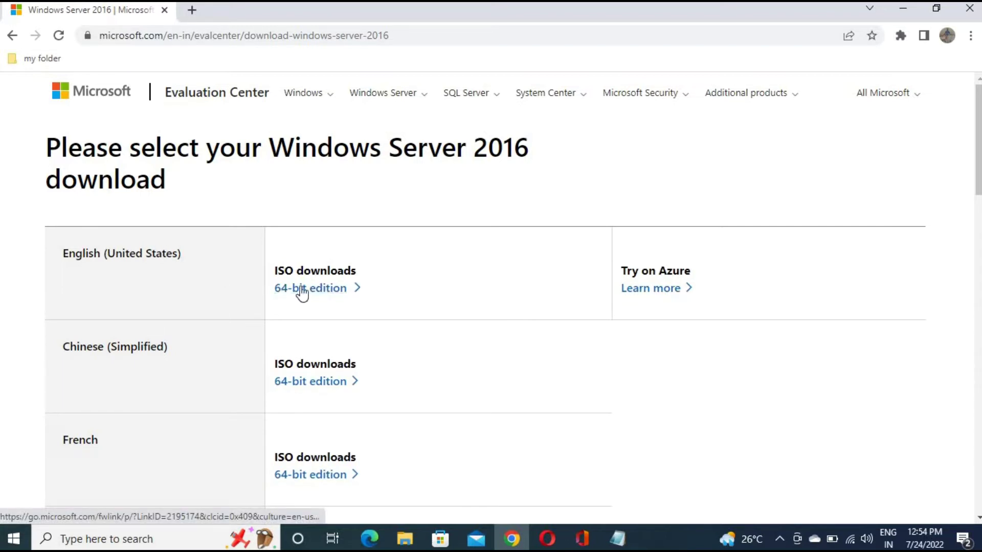
Request the English 64-bit ISO and open the folder holding the existing 6.49 GB Datacenter ISO
click(317, 293)
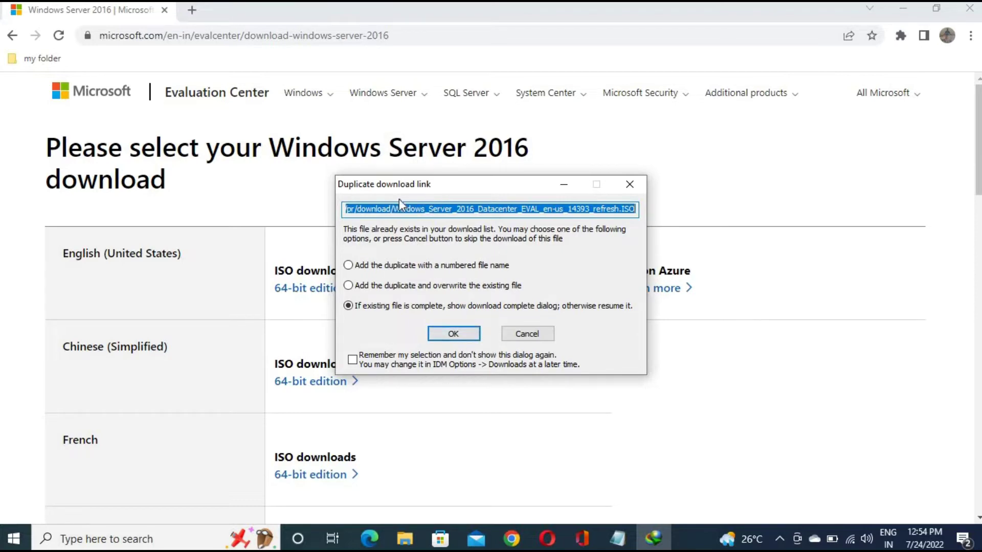
click(635, 183)
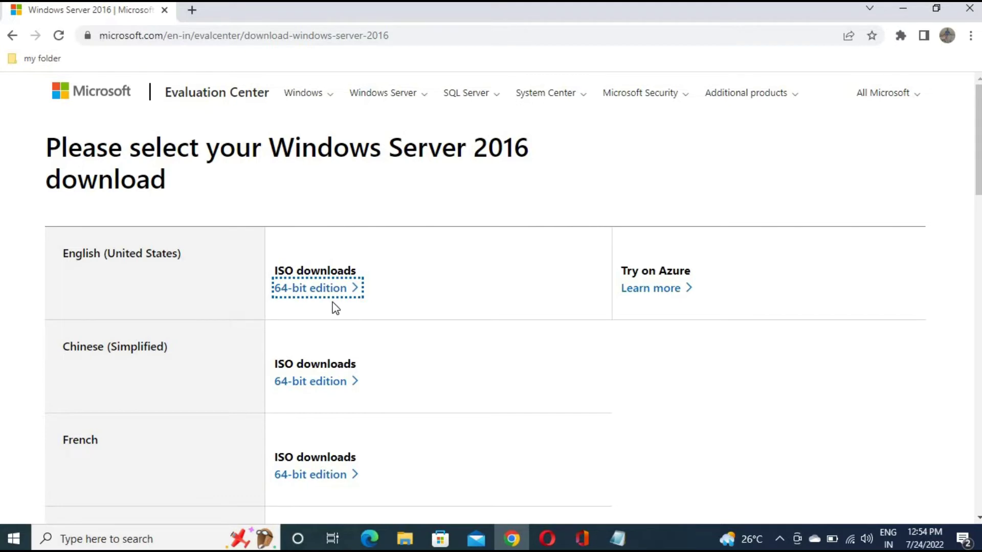
click(324, 294)
click(454, 331)
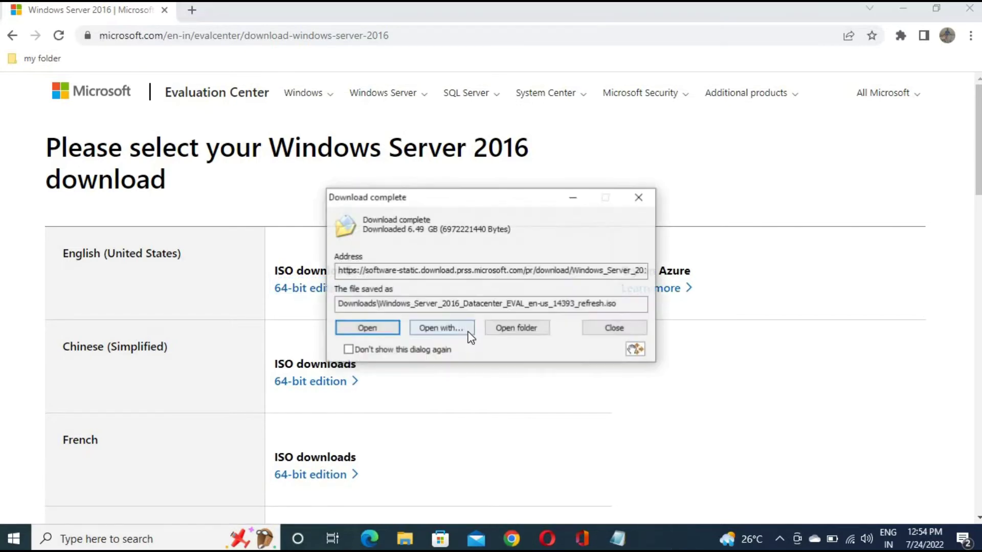
click(518, 328)
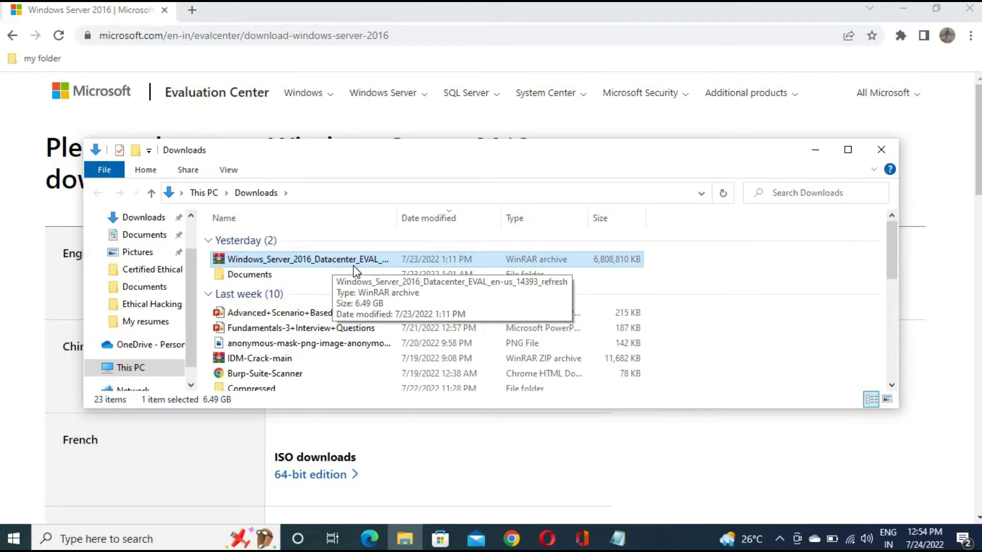
Close the Downloads folder and highlight the 'Download' step in the Notepad notes before minimizing them
click(881, 149)
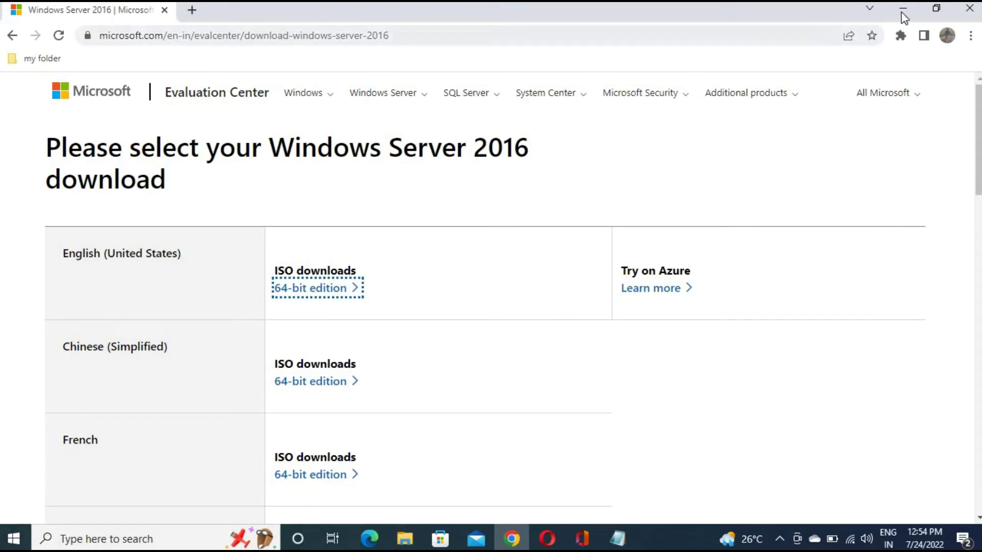
click(618, 538)
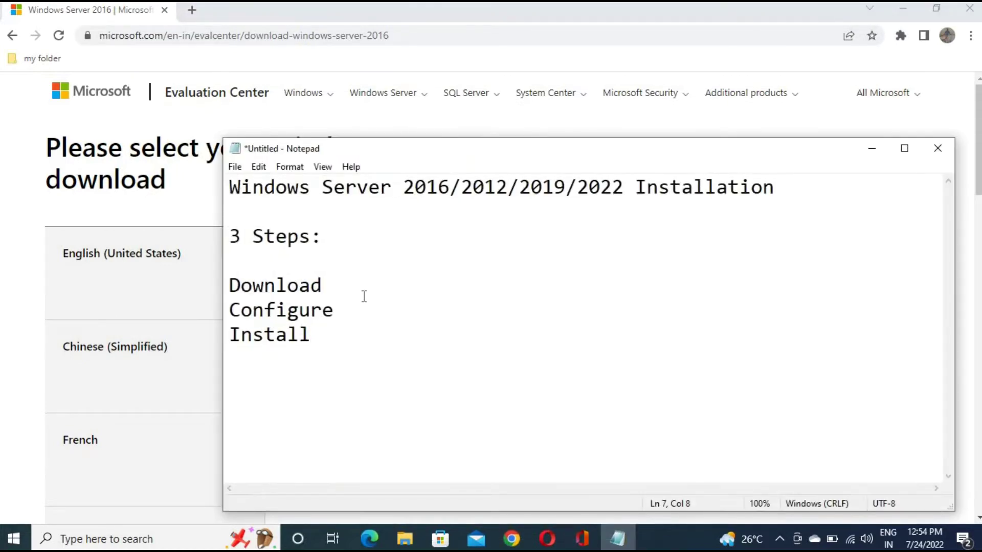
drag(323, 286, 229, 285)
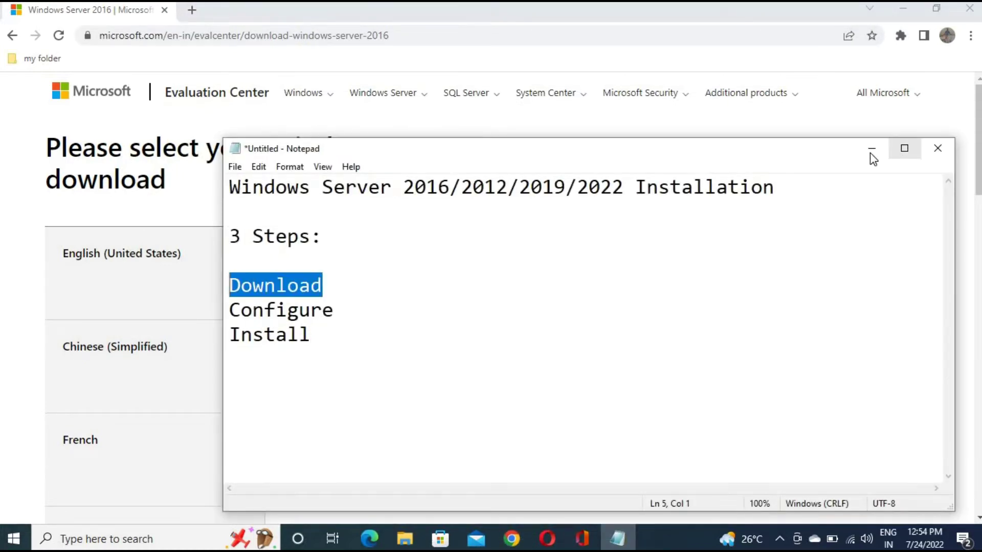
click(871, 151)
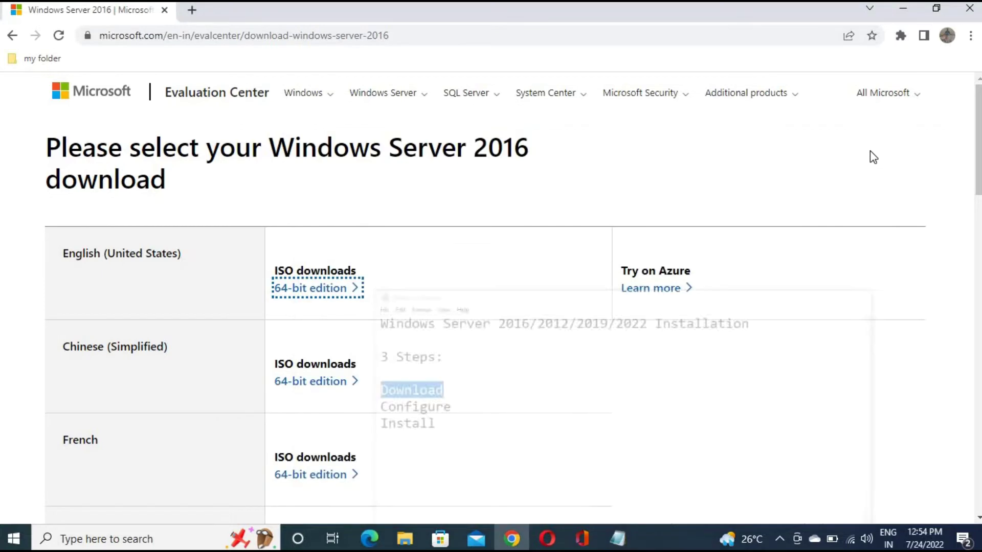
click(187, 534)
Launch VirtualBox through a 'virtu' search and dismiss the new-version notice
text(virtu)
key(Return)
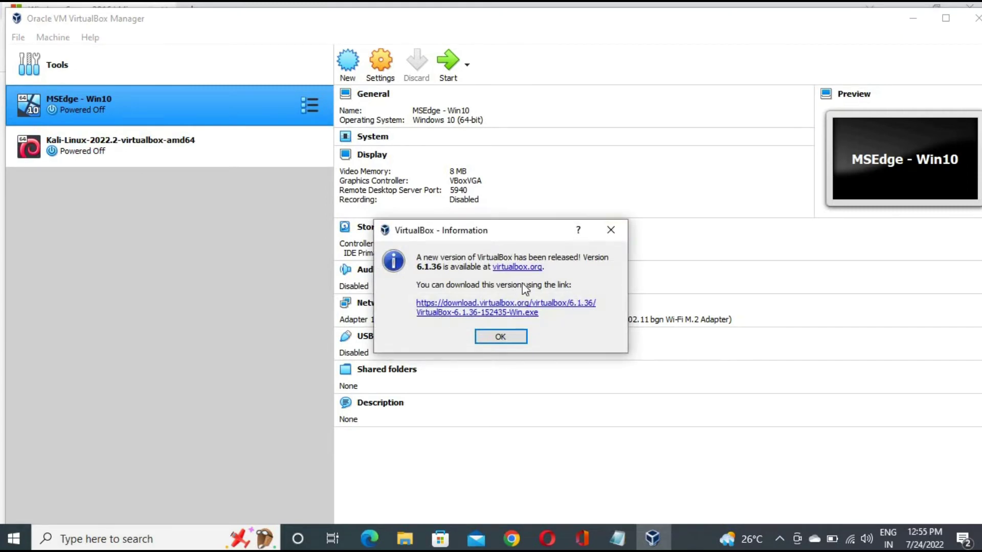
click(611, 231)
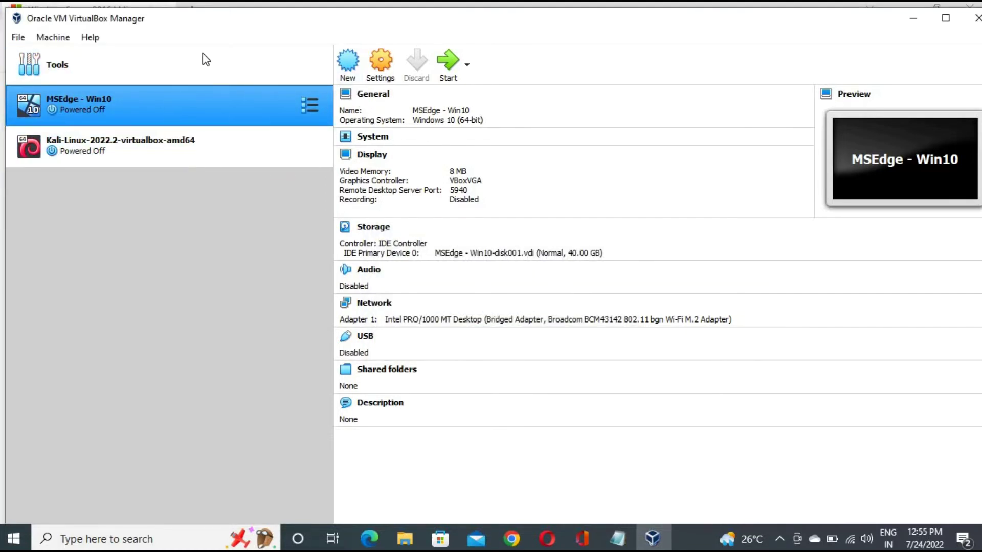
Start a new VM named 'Windows server 2016' with version Windows 2016 (64-bit)
click(349, 66)
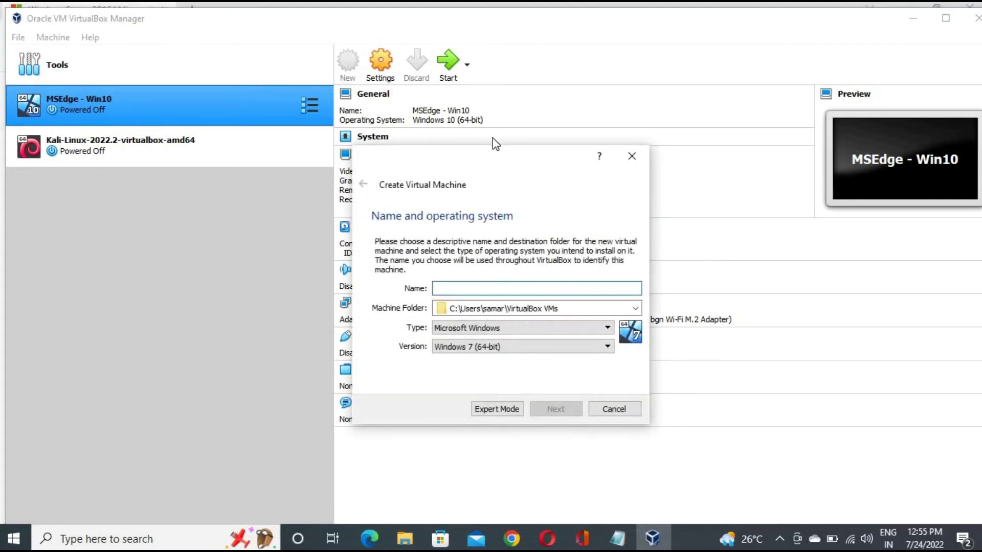
text(Win)
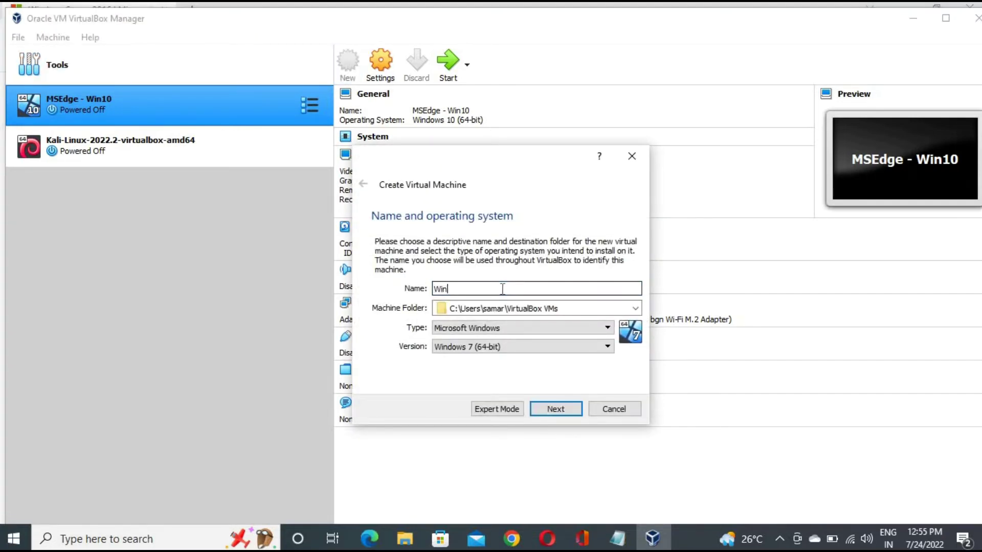
text(dows server 2016)
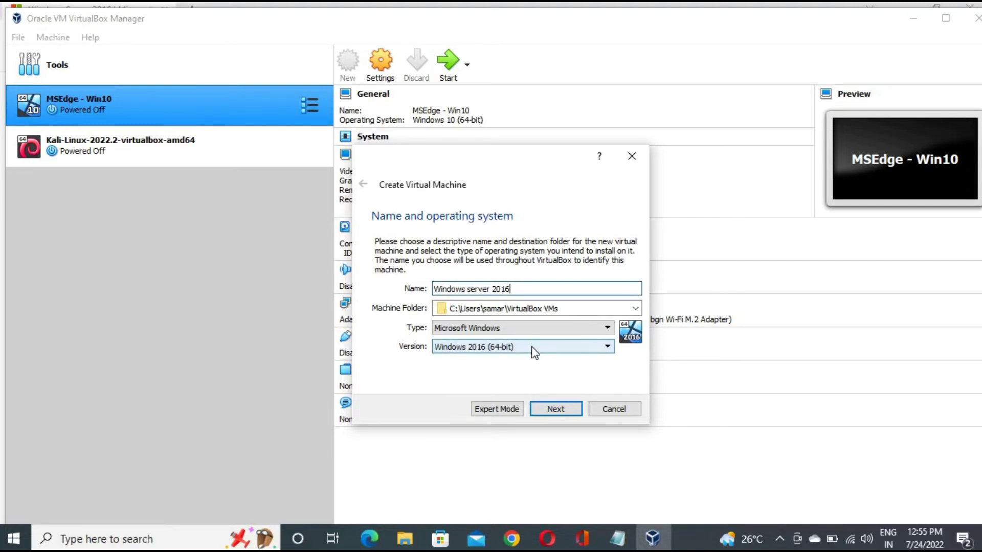
click(453, 349)
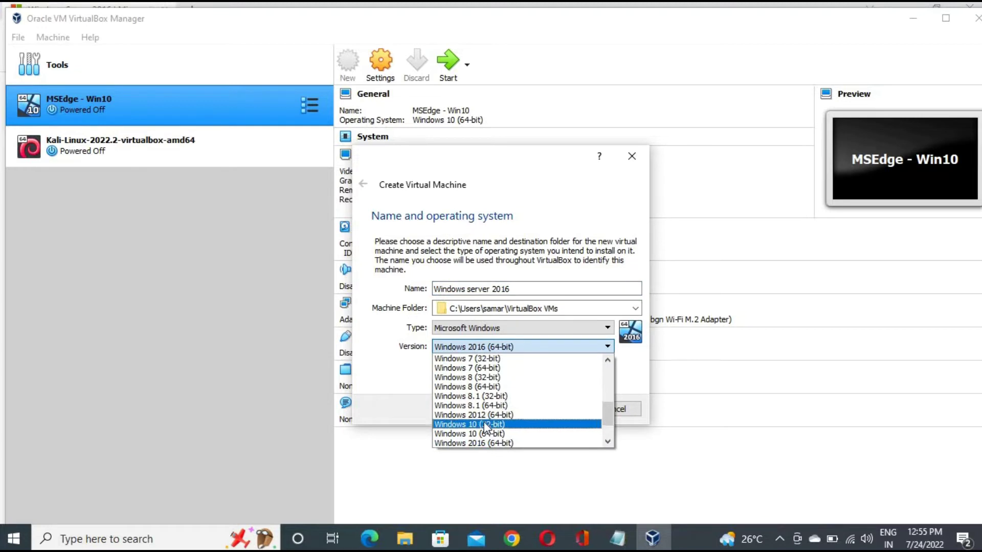
scroll(486, 429, down, 2)
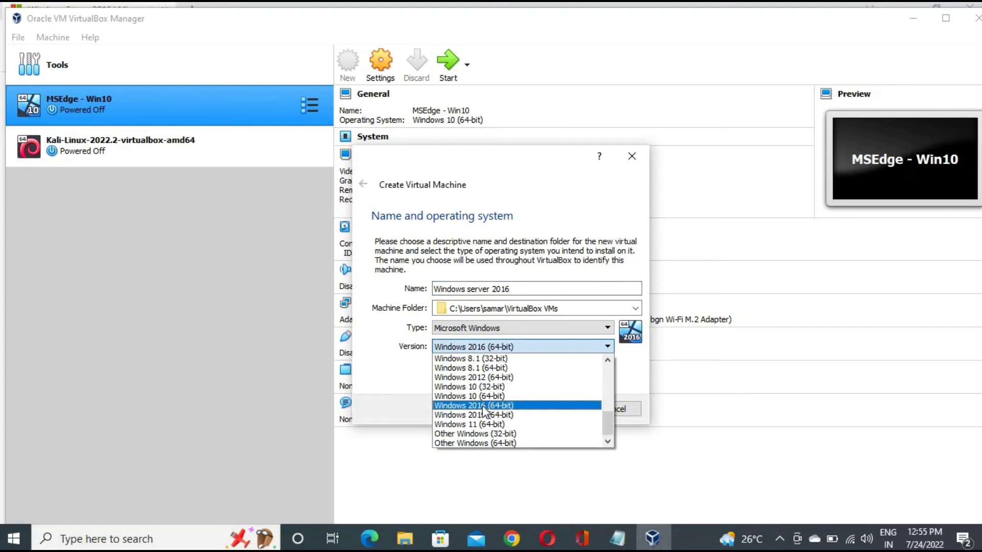
click(483, 406)
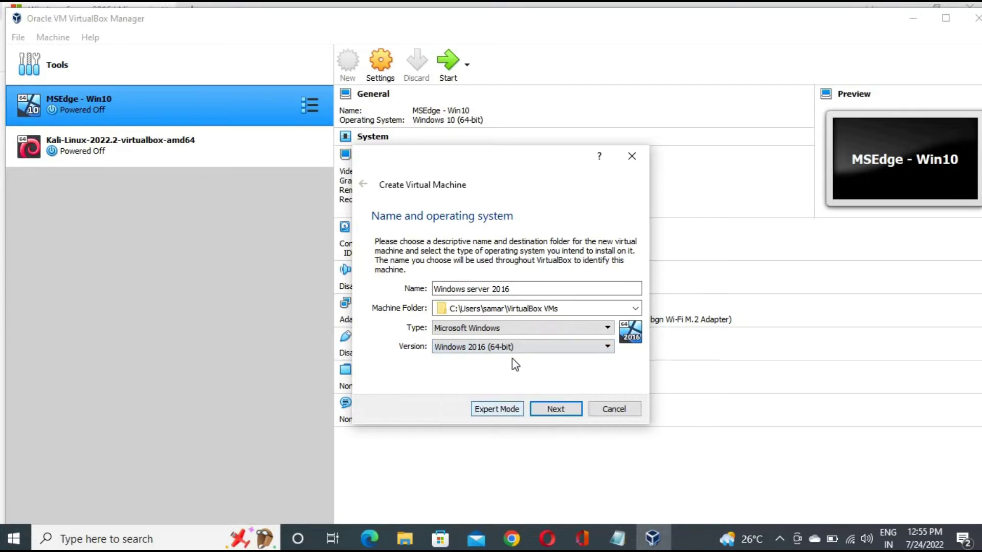
click(517, 349)
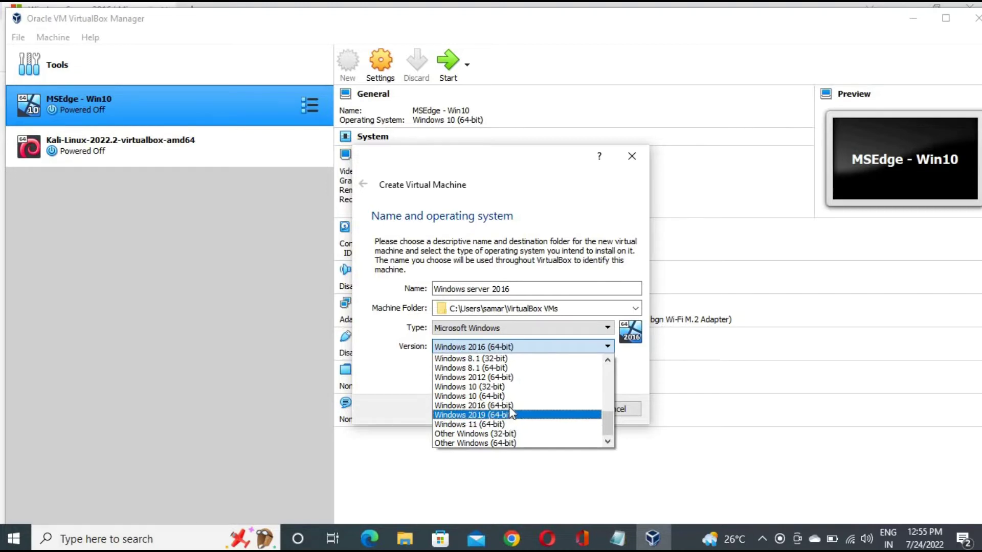
scroll(511, 415, up, 1)
scroll(510, 415, up, 6)
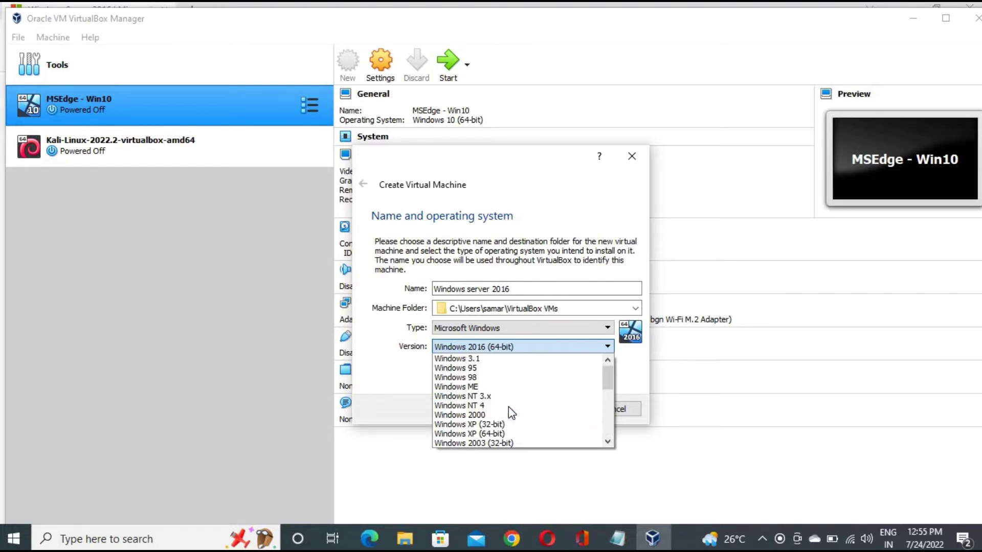
scroll(511, 414, down, 3)
scroll(509, 408, down, 3)
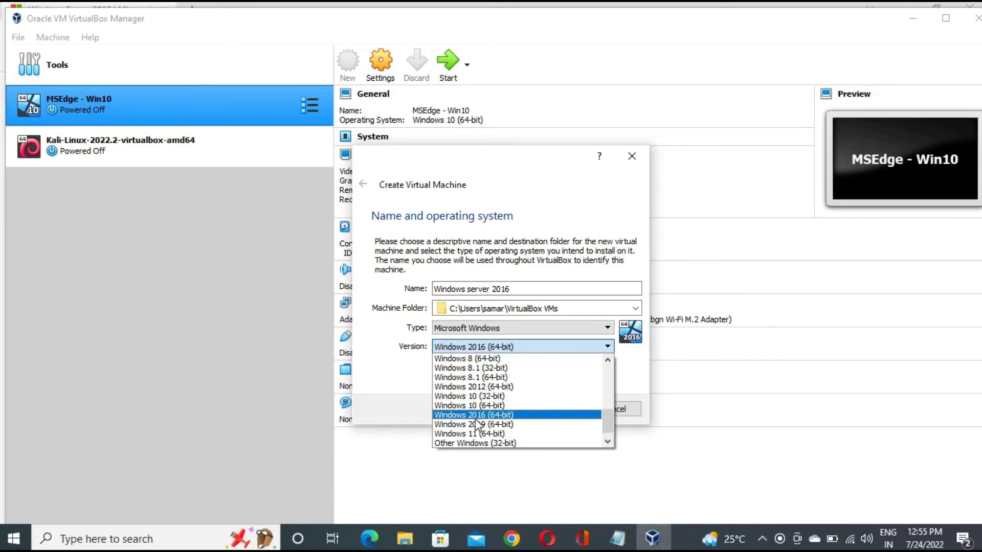
click(485, 415)
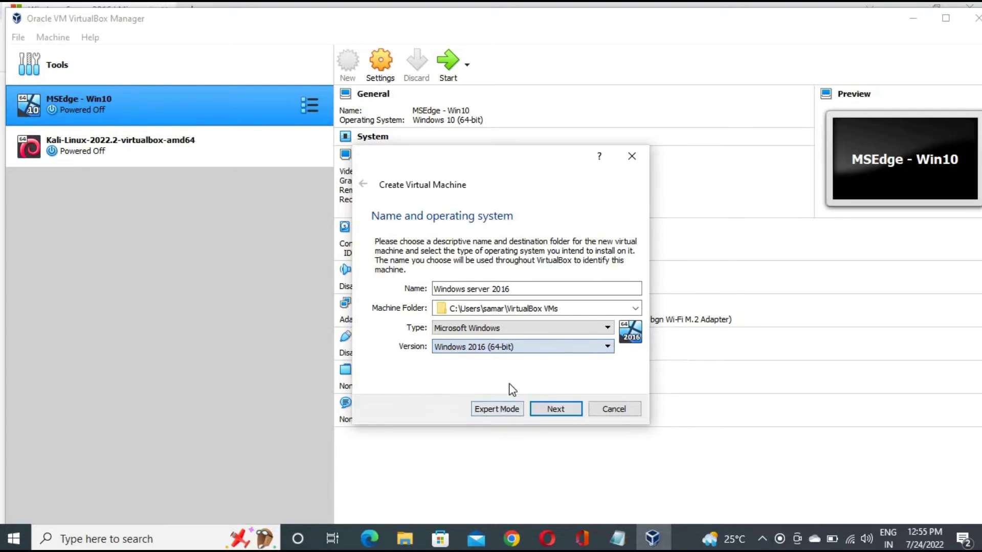
In Expert Mode, name the machine 'Windows server 2016', set memory to 4096 MB, and create it
click(493, 412)
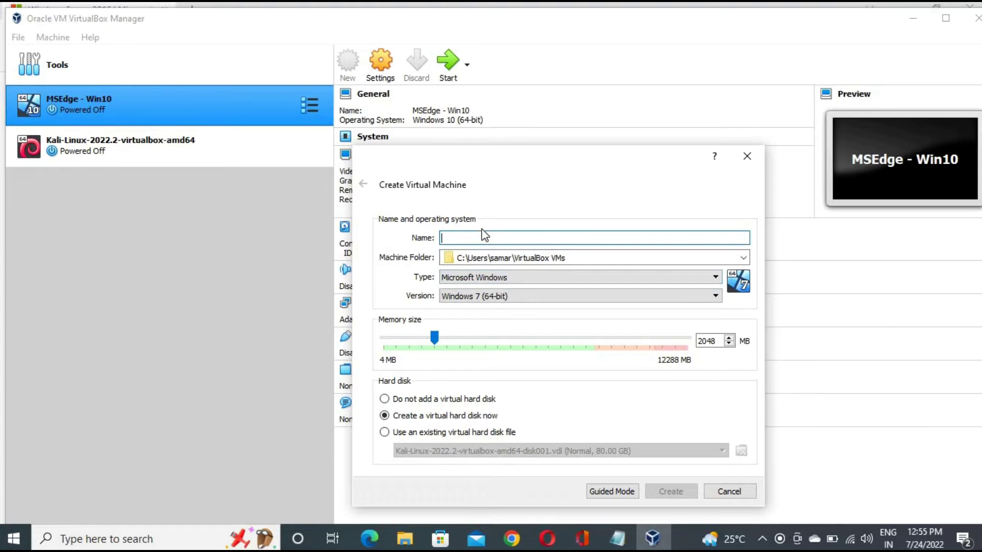
text(Window)
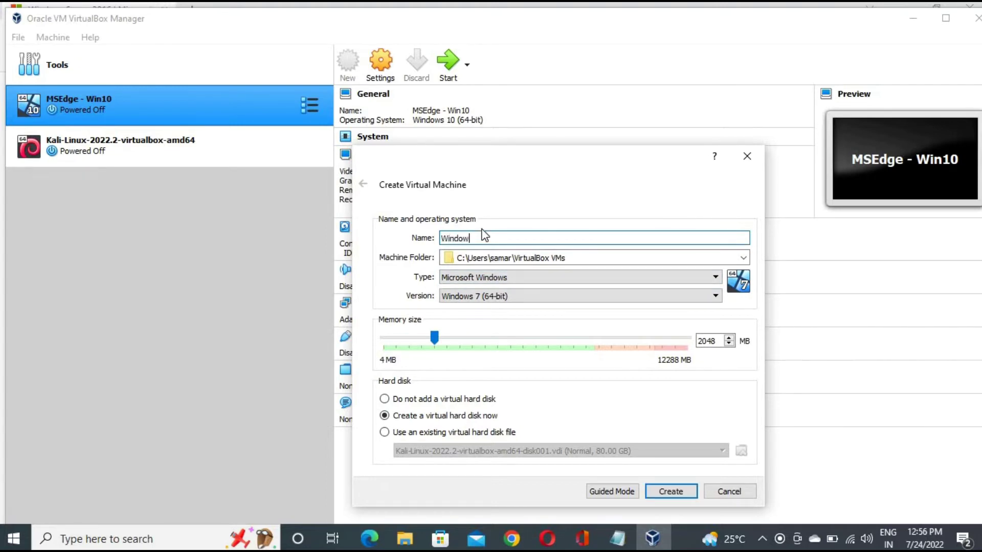
text(s server 2016)
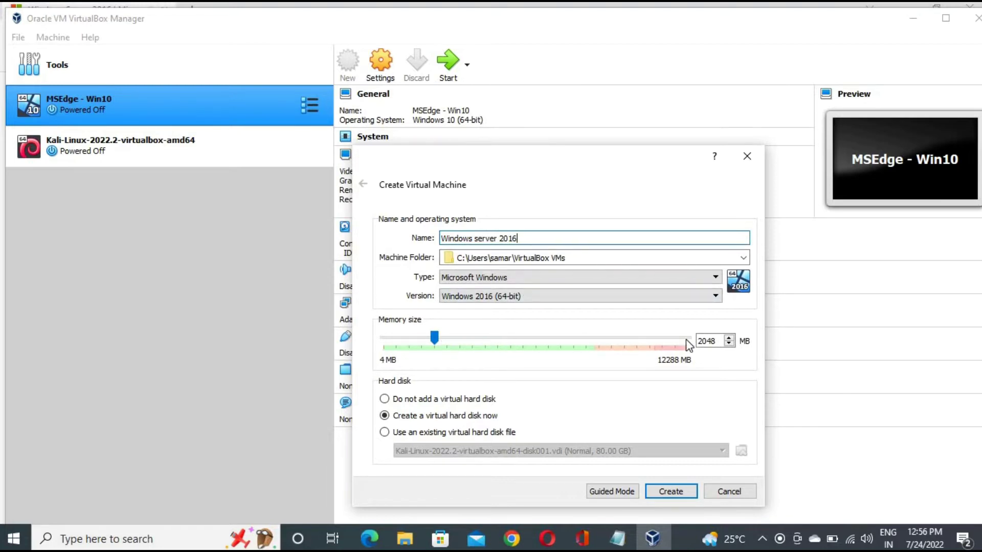
drag(436, 341, 472, 341)
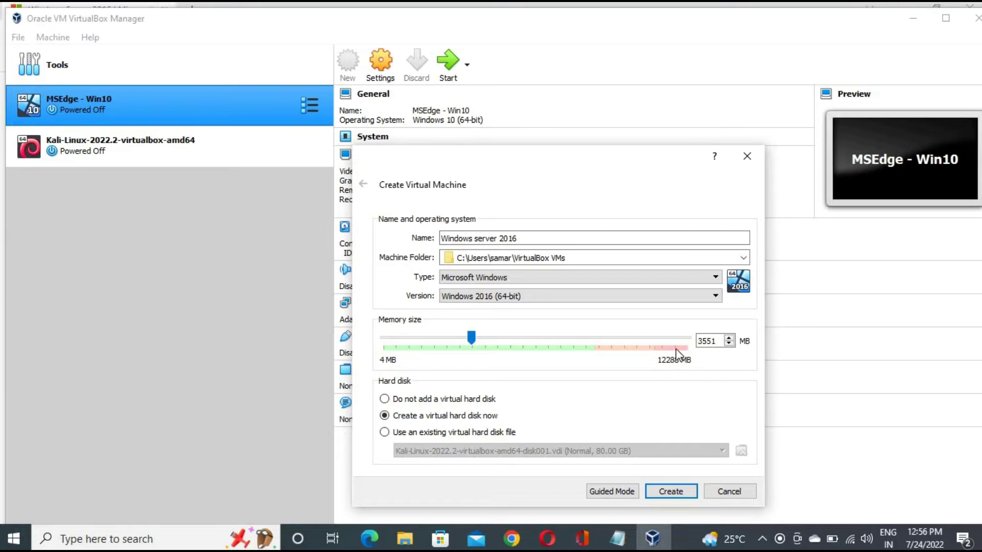
click(720, 342)
key(ctrl+a)
text(4096)
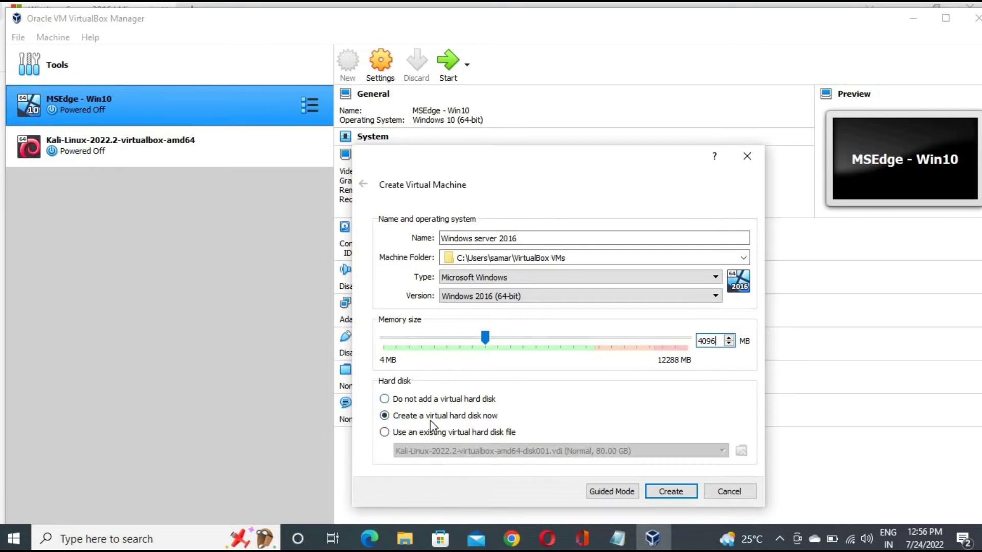
click(671, 492)
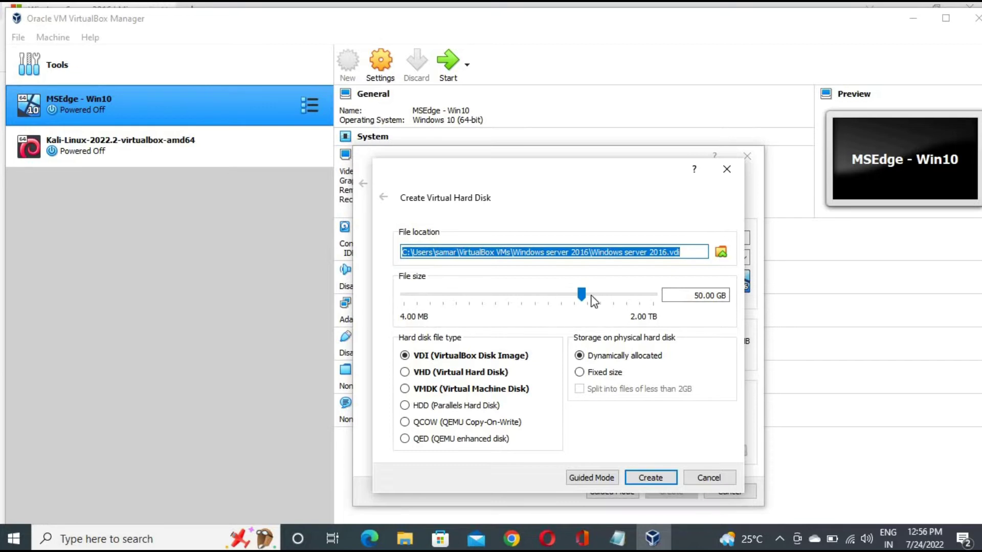
Change the disk size from 50 GB to 80 GB and create the dynamically allocated VDI
click(704, 297)
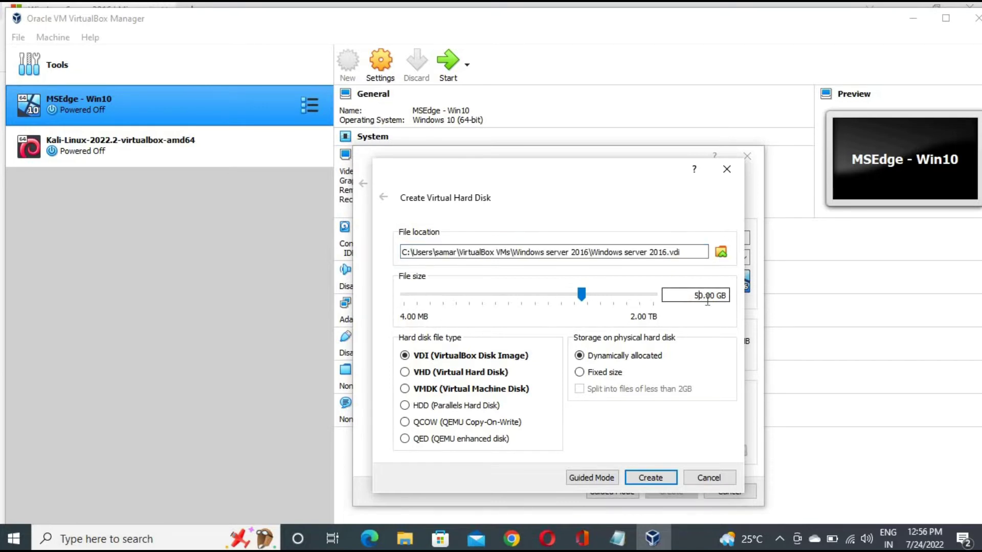
key(BackSpace)
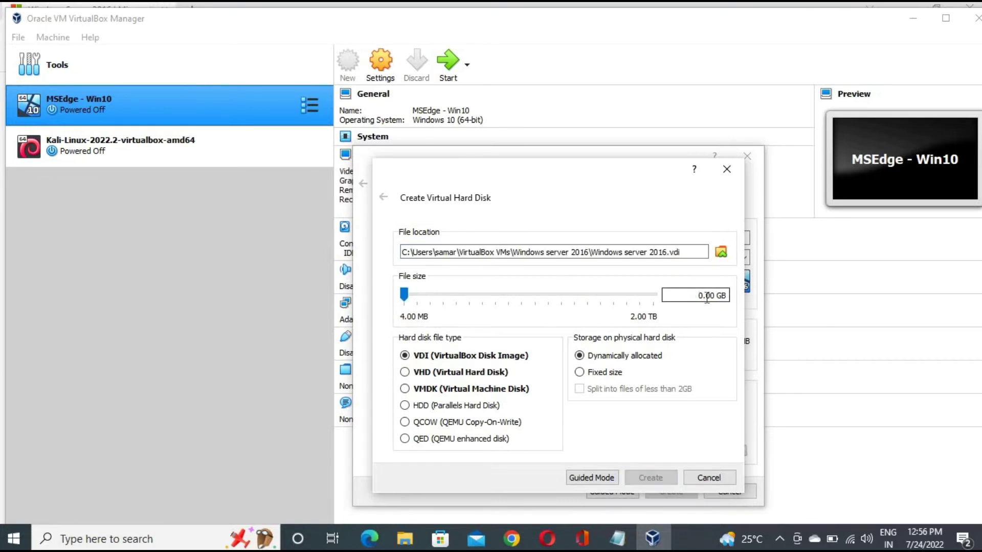
text(100)
key(BackSpace)
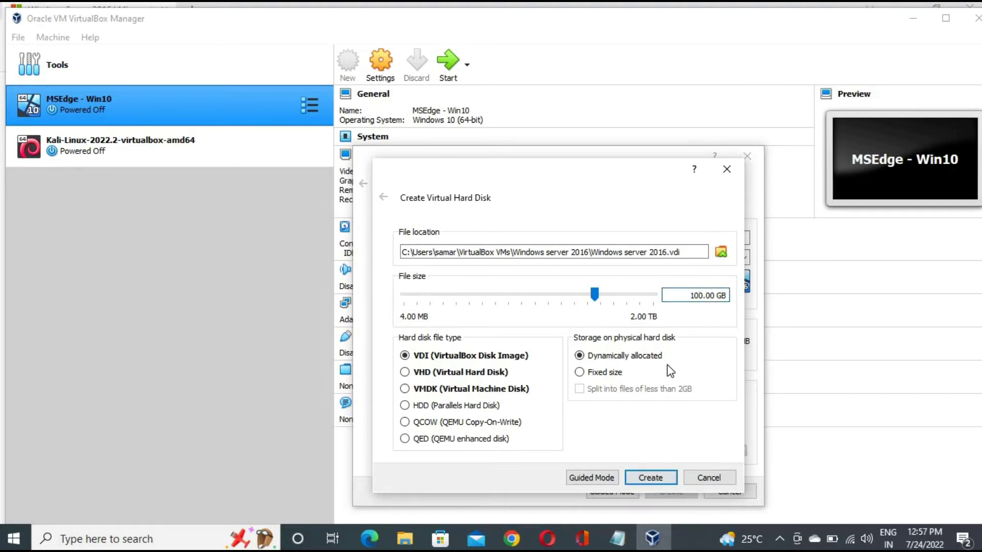
key(BackSpace)
key(BackSpace)
key(BackSpace)
key(BackSpace)
text(8)
key(BackSpace)
text(80)
click(655, 475)
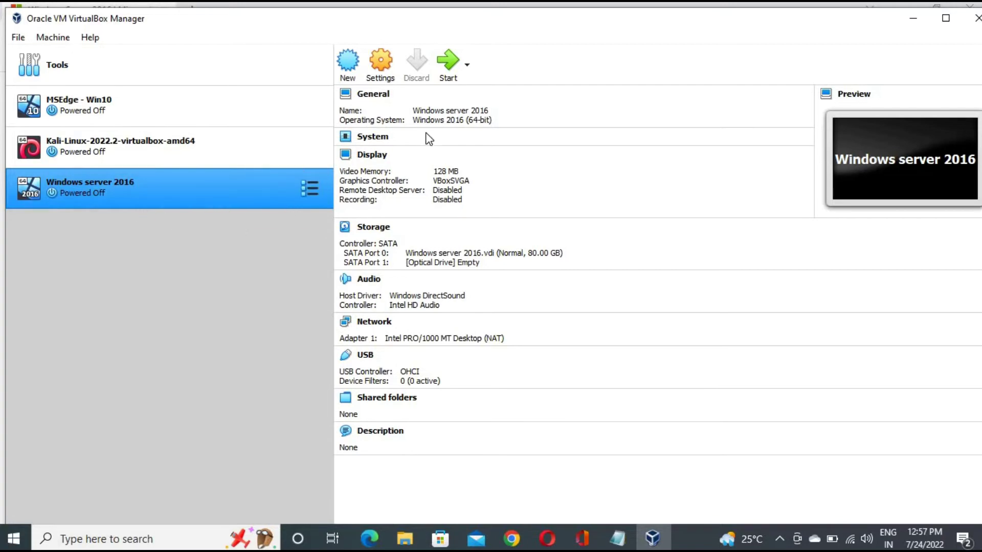
Open the Settings dialog for the Windows server 2016 machine
click(379, 73)
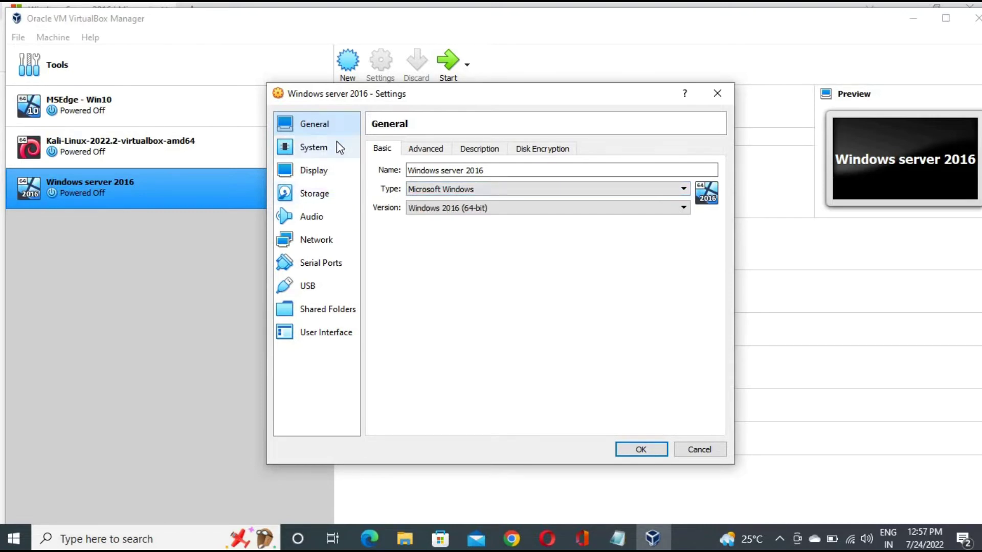
Set Shared Clipboard and Drag'n'Drop to Bidirectional under General > Advanced, save, and reopen settings
click(327, 196)
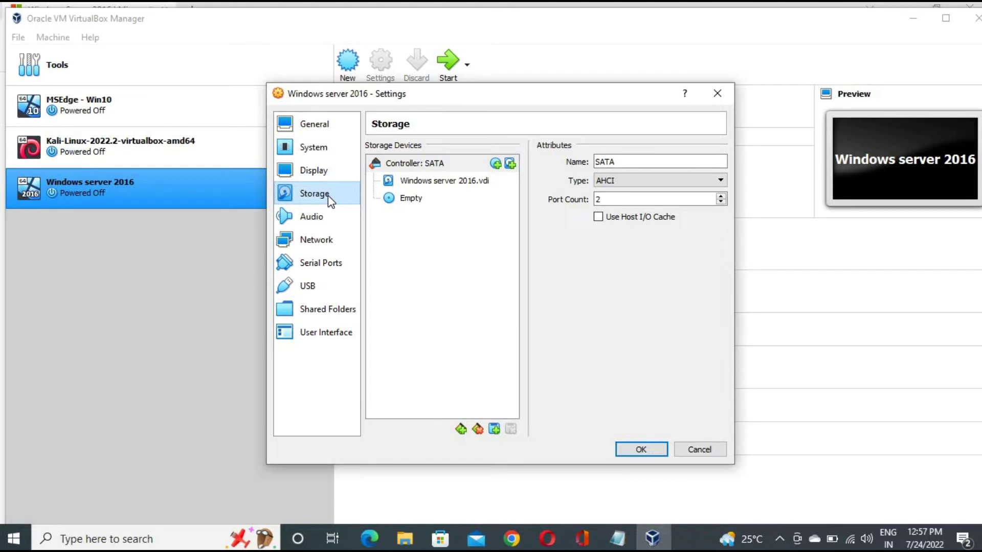
click(329, 136)
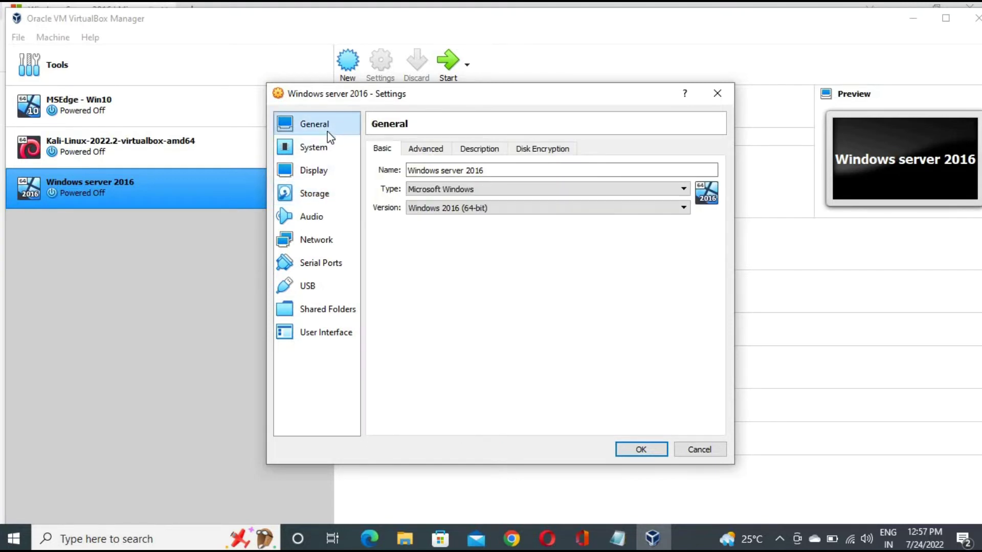
click(429, 150)
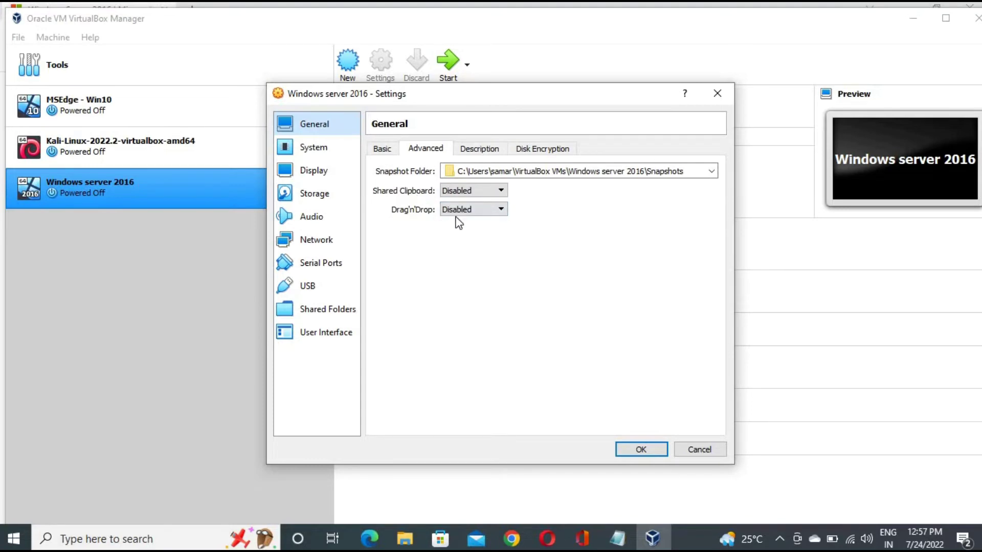
click(476, 195)
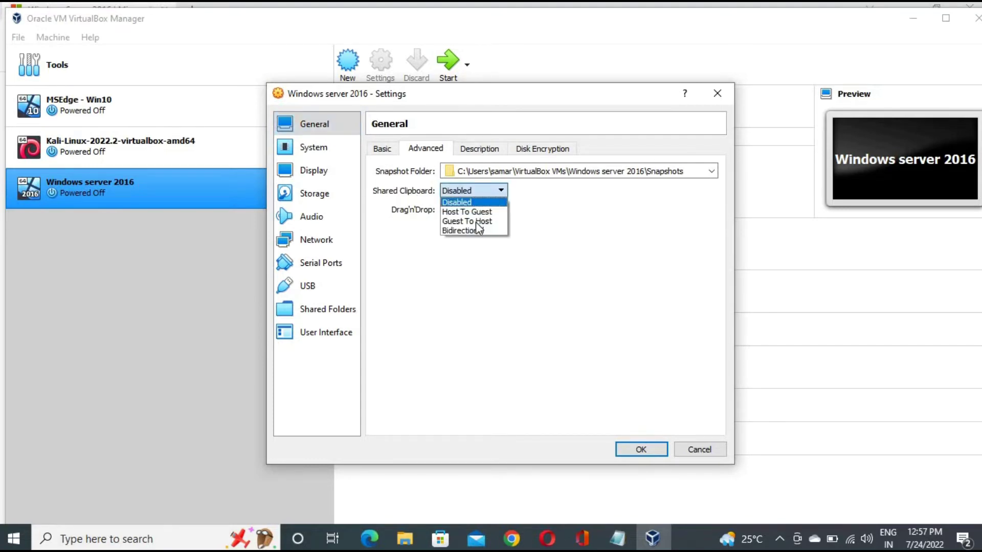
click(463, 231)
click(483, 210)
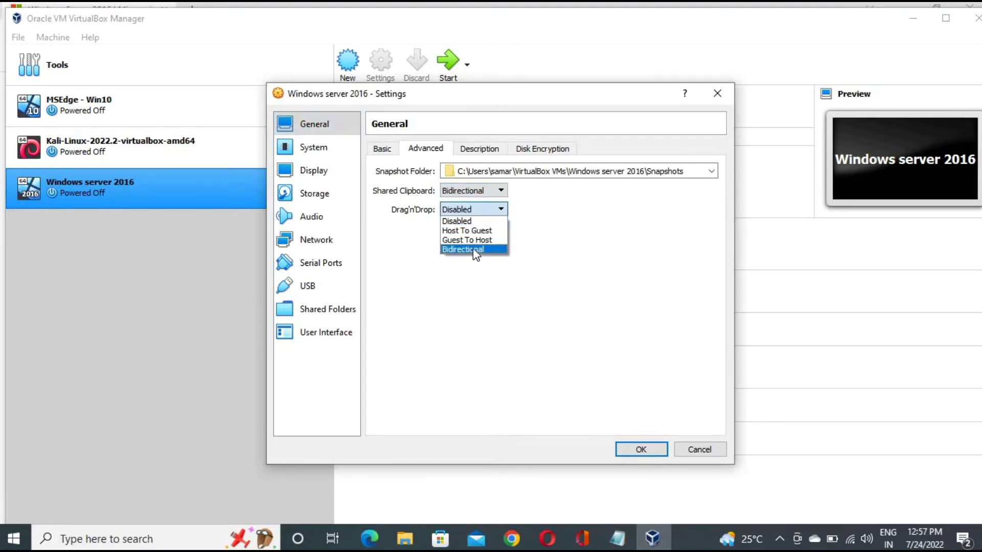
click(473, 250)
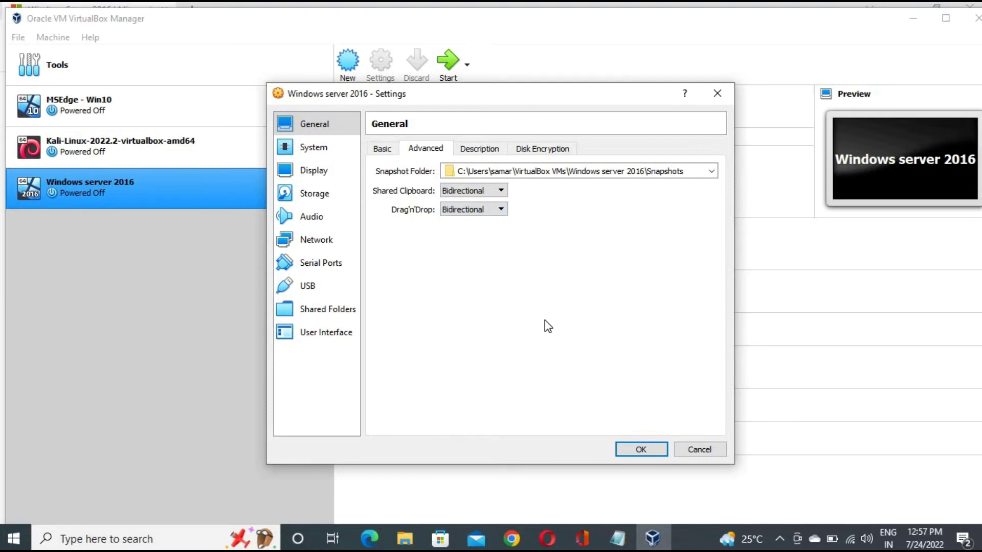
click(649, 450)
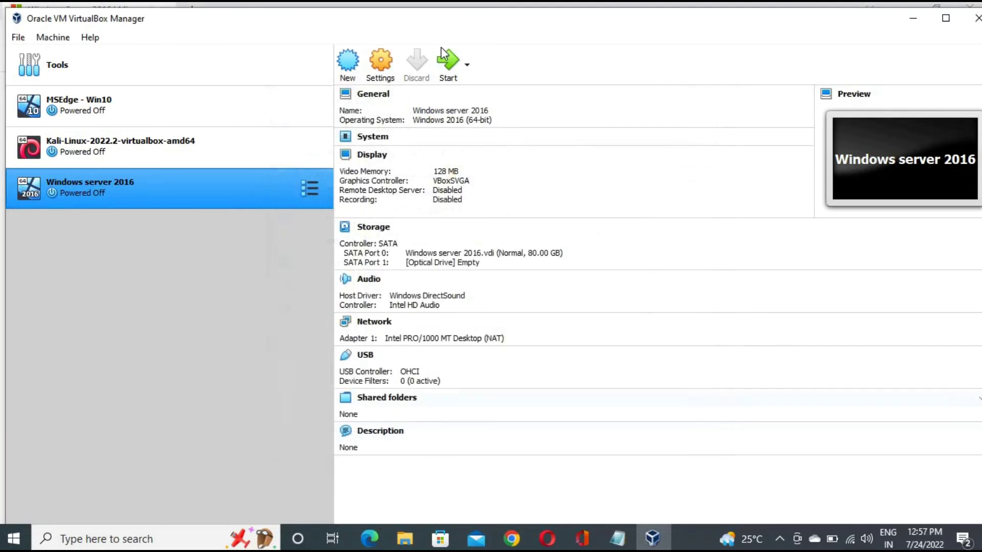
click(383, 59)
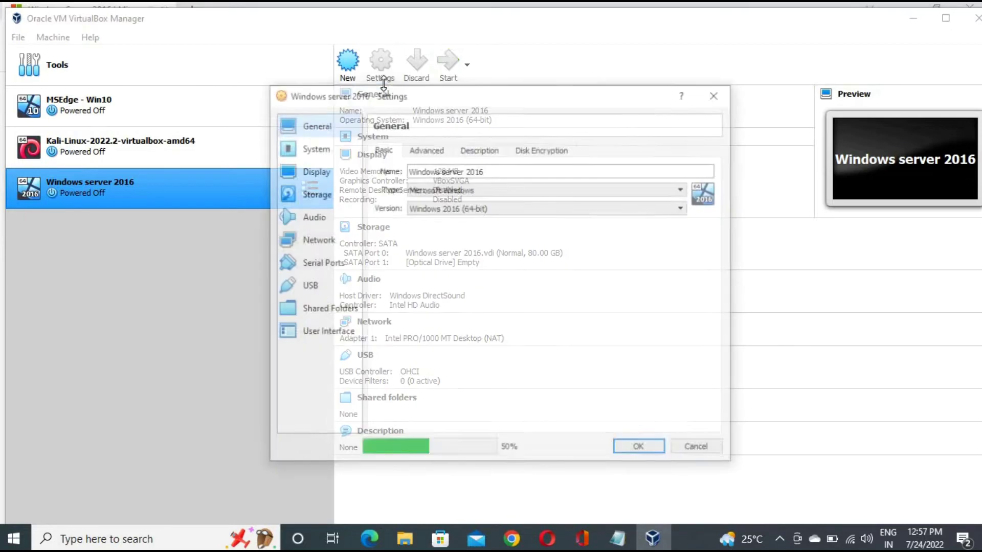
In Storage settings, select the empty optical drive and choose to load a disk file
click(417, 151)
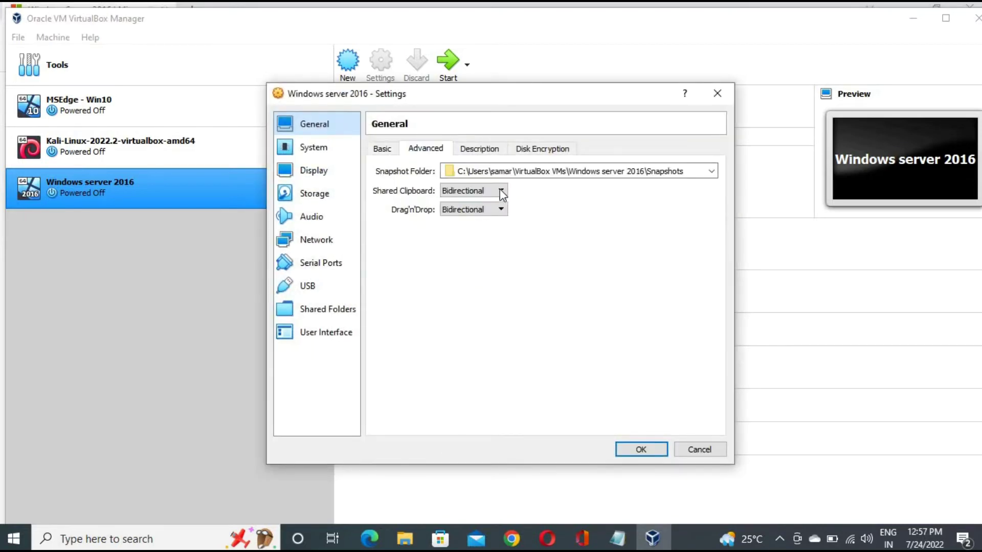
click(321, 200)
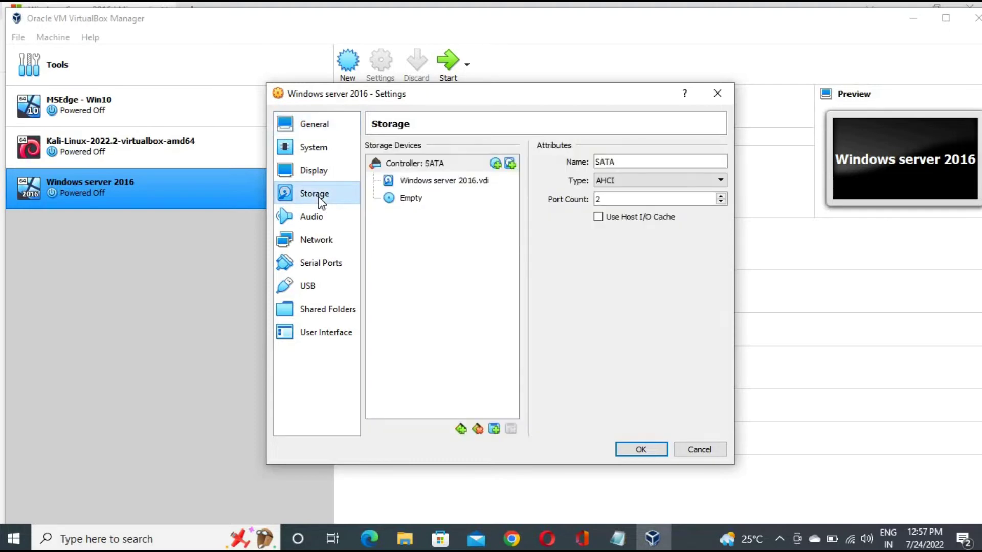
click(415, 204)
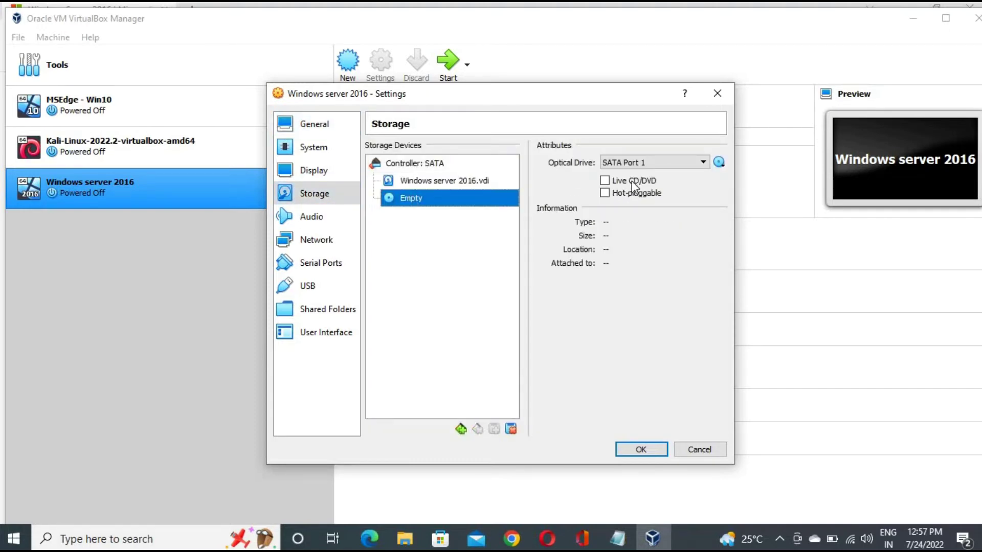
click(720, 162)
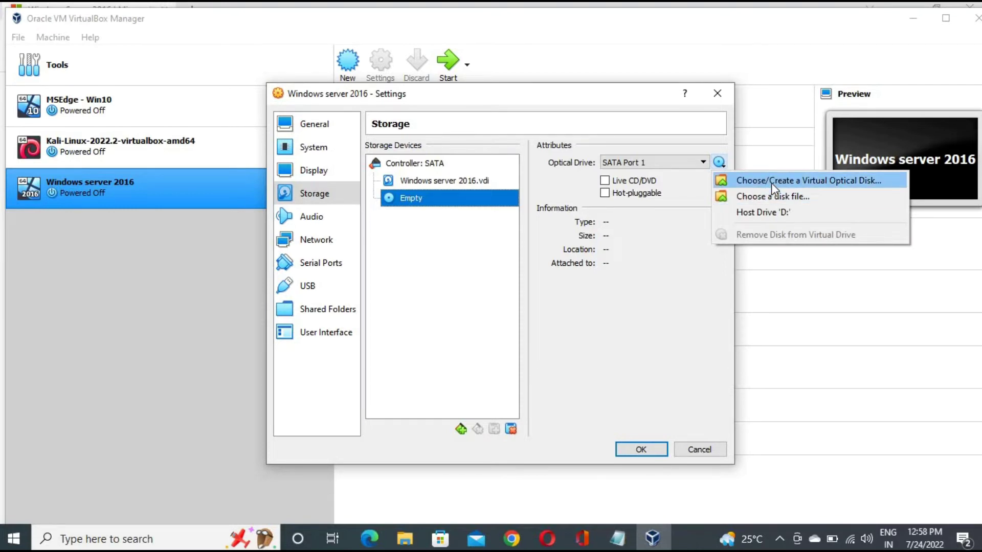
click(771, 182)
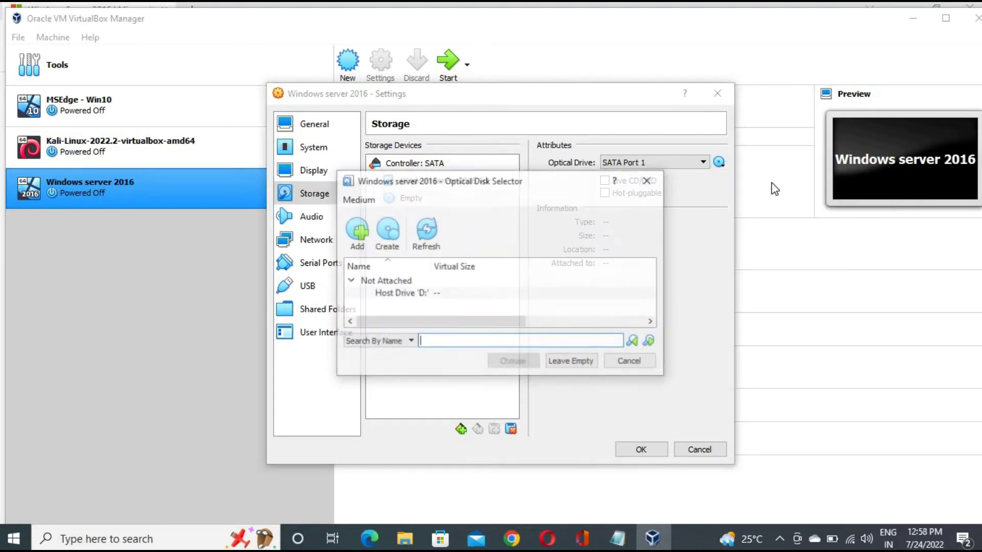
Add the Windows Server 2016 Datacenter ISO from Downloads, attach it to the drive, and save
click(358, 234)
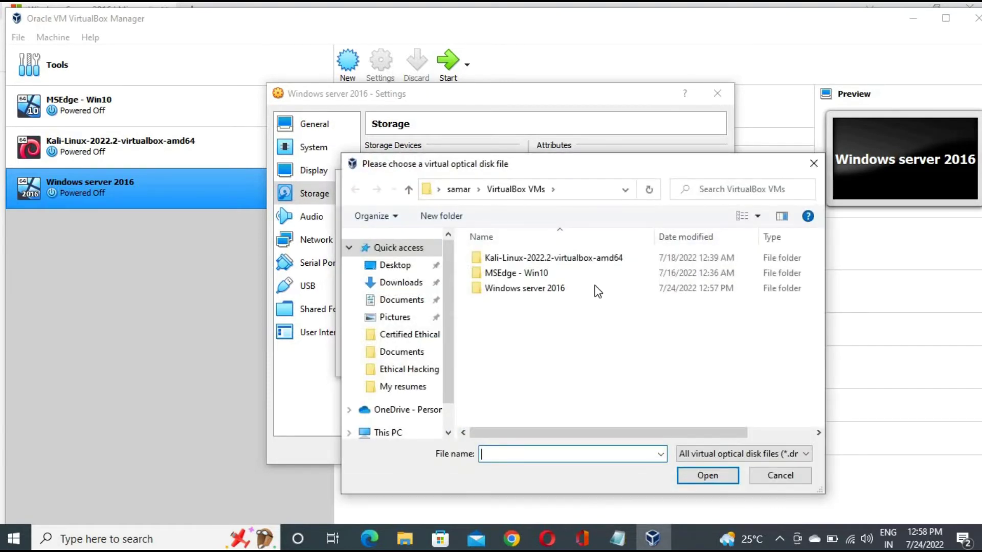
double_click(542, 295)
click(460, 189)
click(401, 285)
double_click(512, 301)
drag(466, 324, 412, 334)
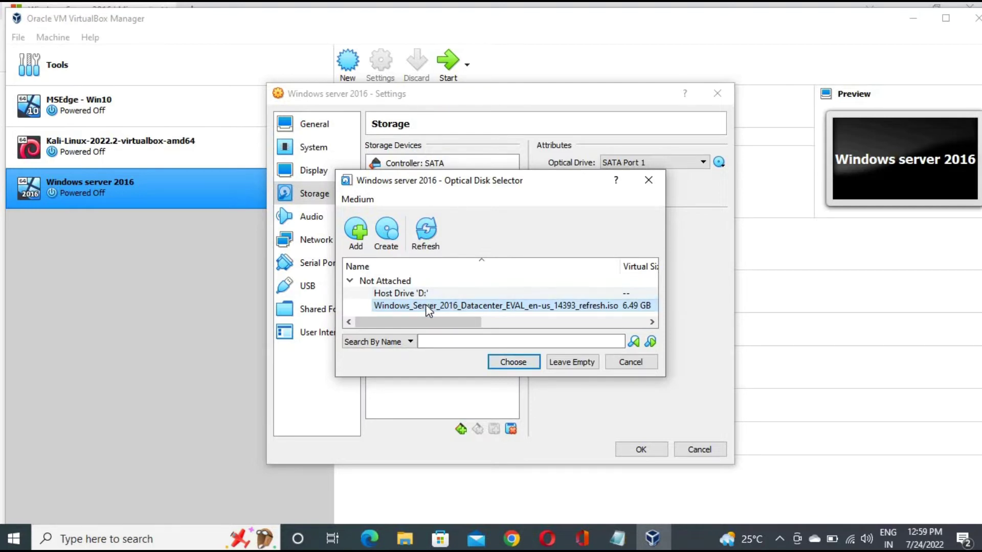
click(513, 362)
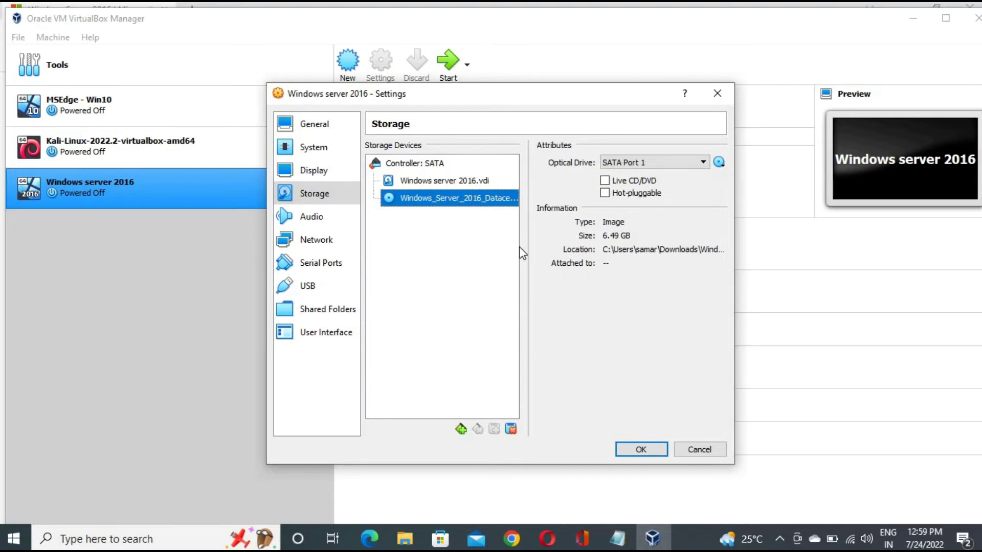
click(639, 450)
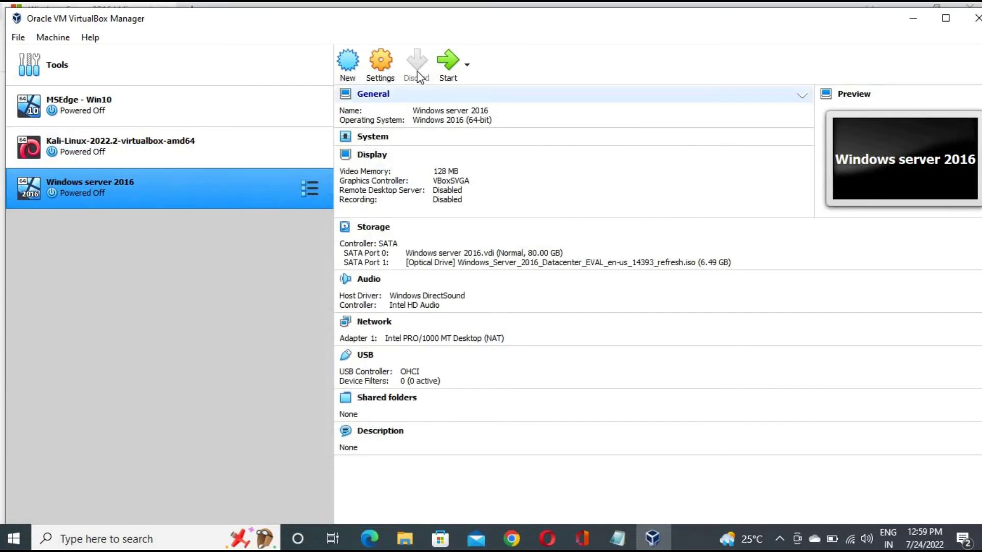
Start the Windows server 2016 virtual machine
click(453, 60)
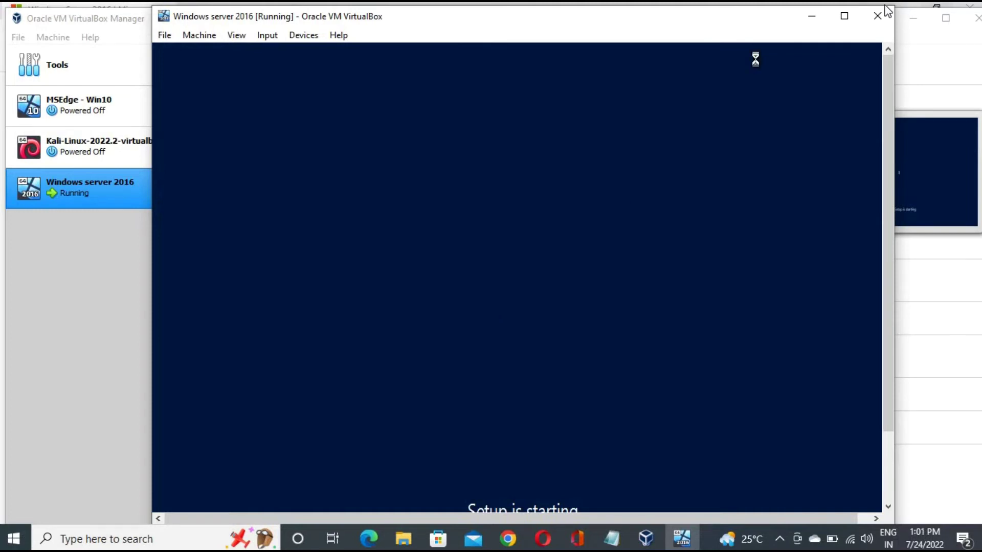
Maximize the VM window, pick Datacenter Evaluation (Desktop Experience), accept the license, and custom-install on Drive 0
click(844, 17)
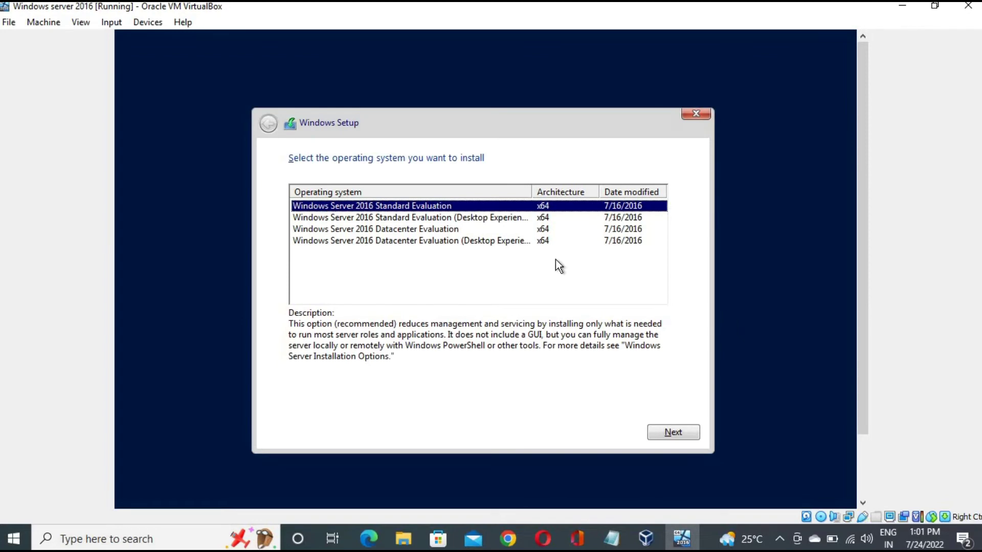
click(449, 242)
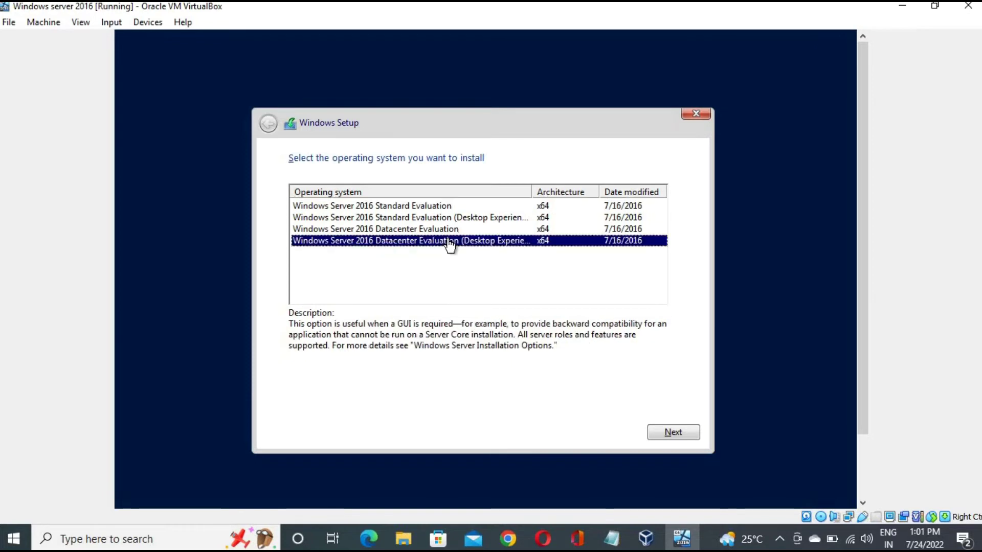
click(674, 433)
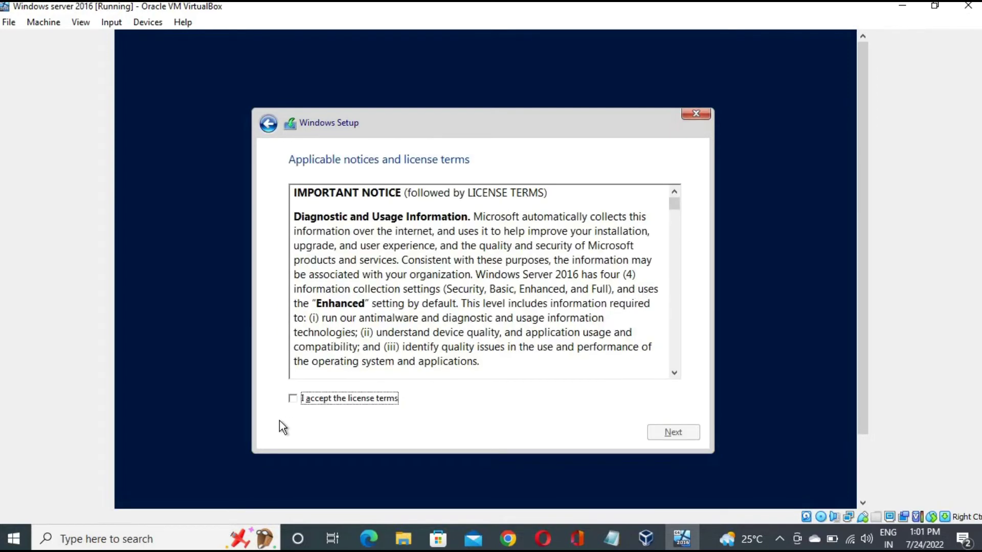
click(293, 399)
click(673, 433)
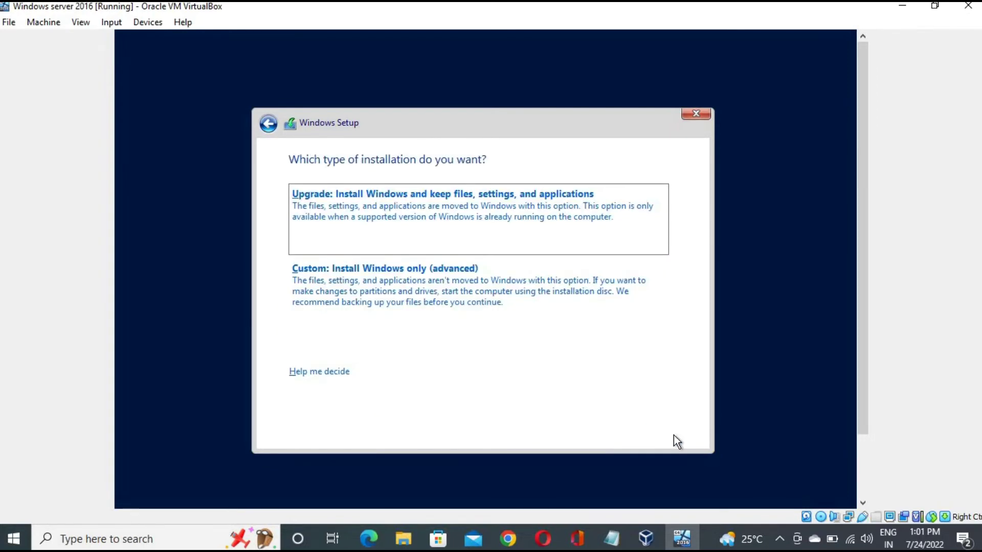
click(408, 279)
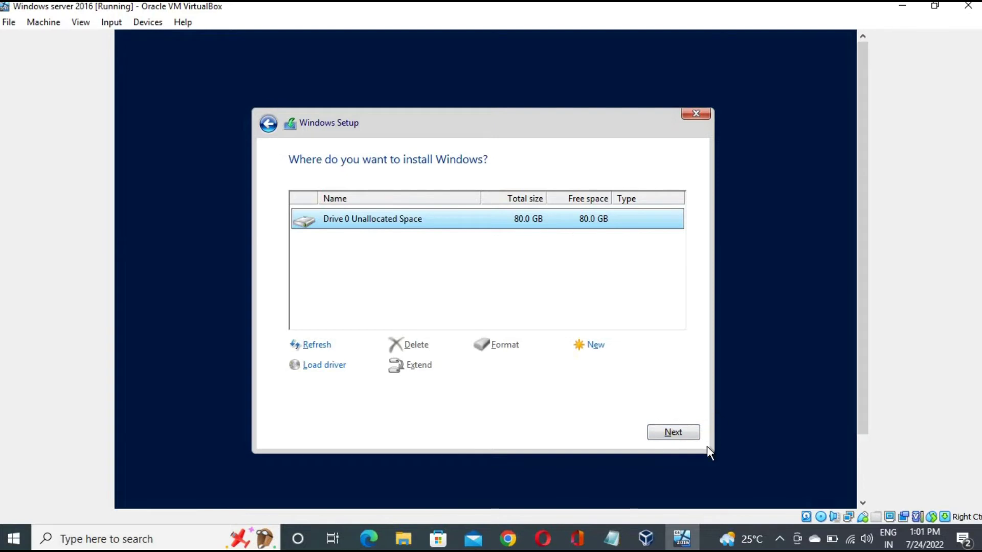
click(671, 434)
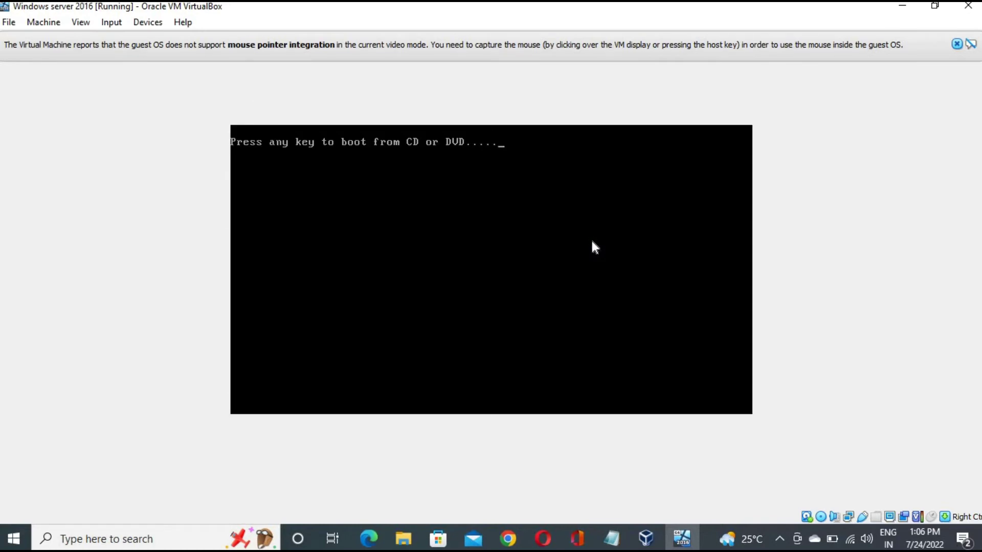
Skip the boot-from-CD prompt with Enter and dismiss the mouse pointer integration notice
key(Return)
key(Return)
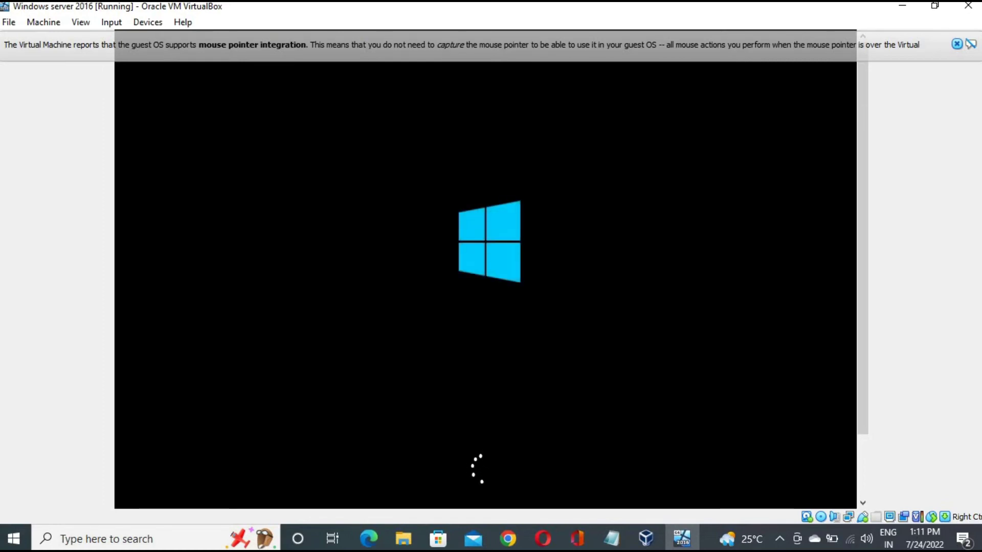
drag(862, 295, 890, 386)
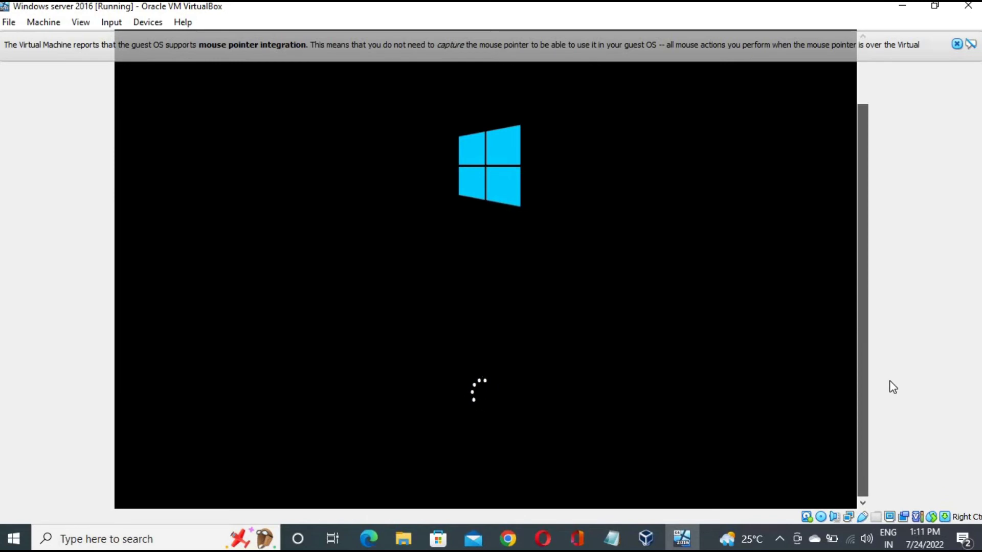
click(957, 44)
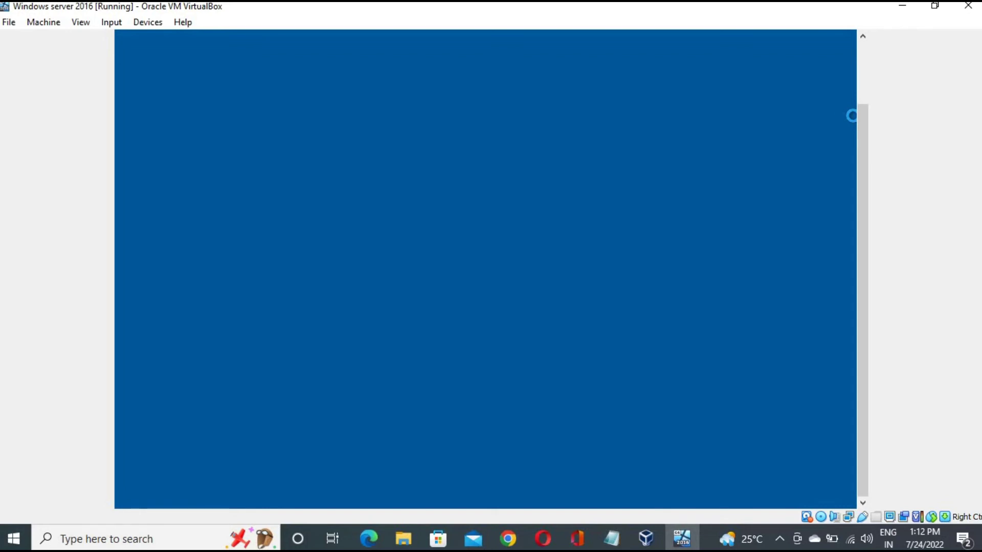
Switch the VM to full-screen mode and confirm the switch
key(ctrl+f)
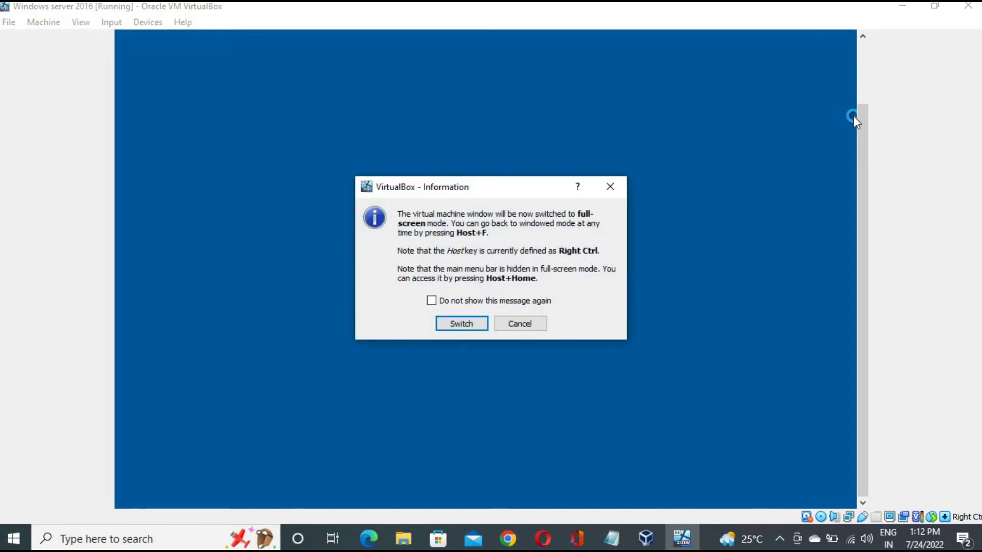
click(462, 324)
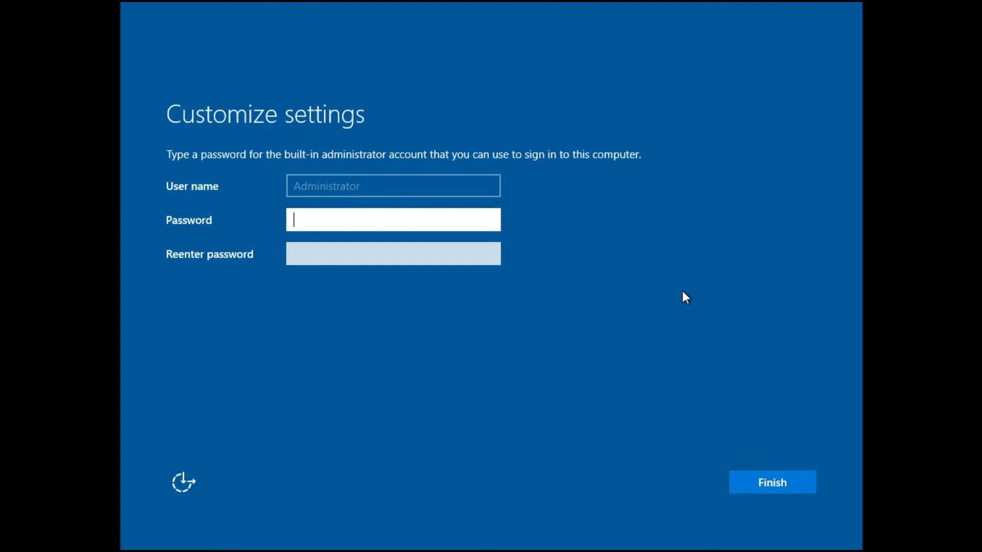
Enter the Administrator password, type it again to confirm, and click Finish
text(••••••••••••)
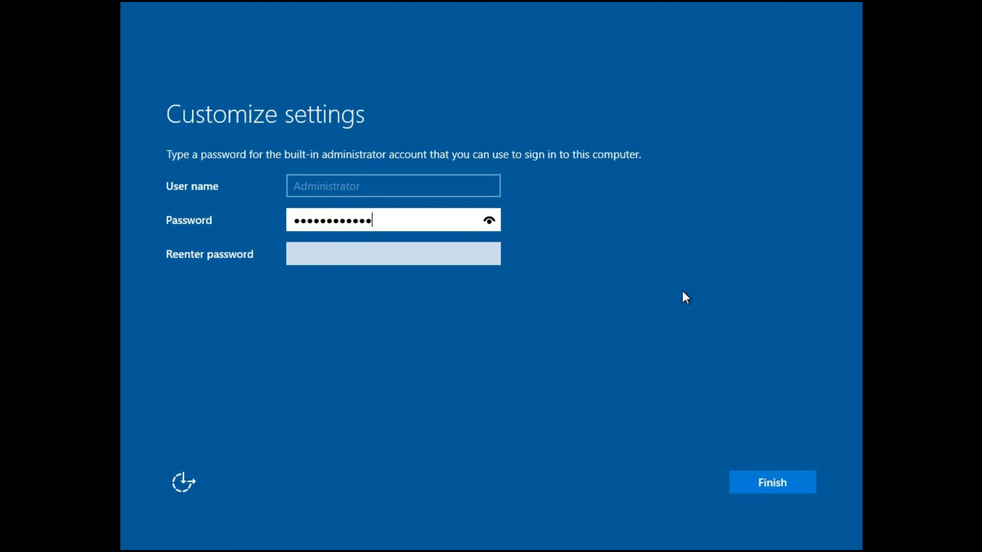
key(Tab)
text(••••••)
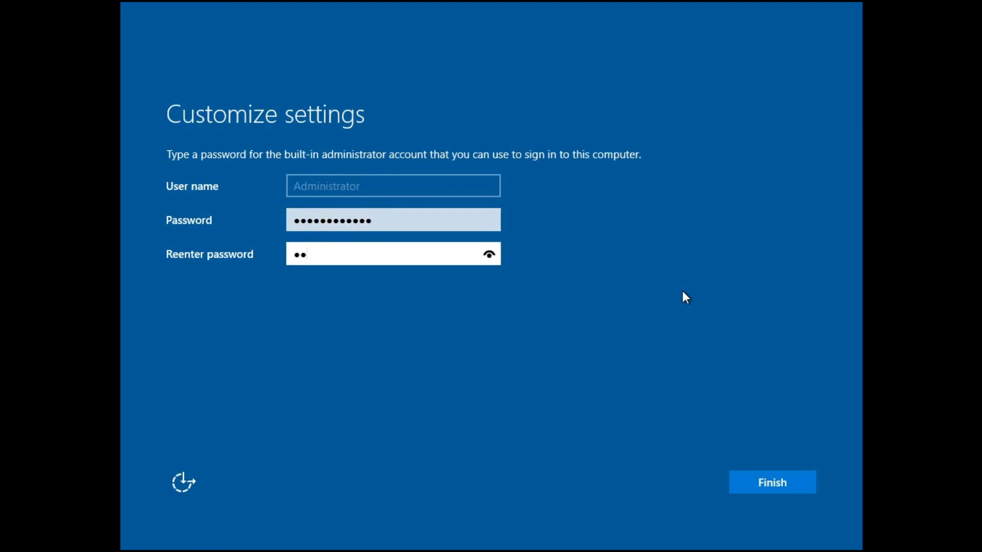
text(••••••)
click(778, 482)
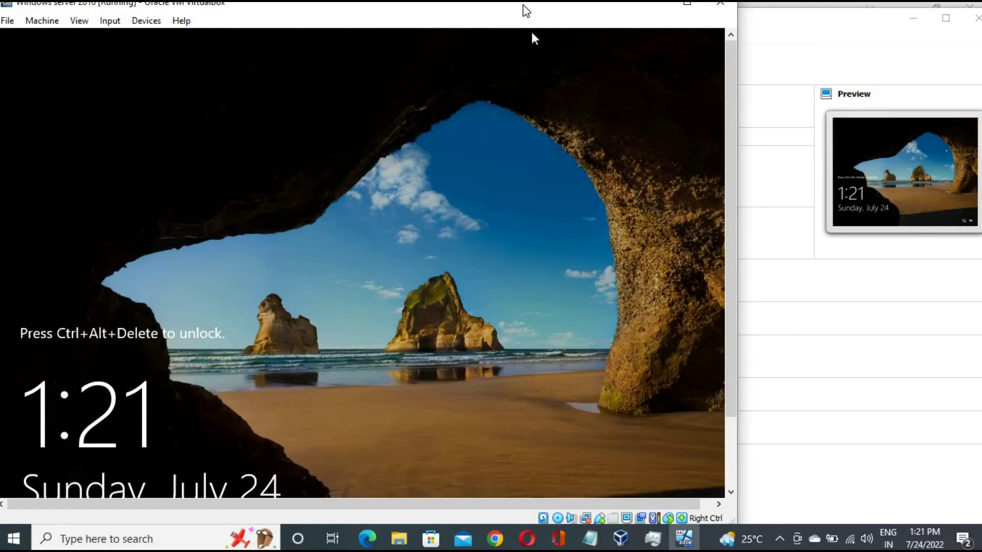
Move the Windows server 2016 VM window over the VirtualBox Manager and open its Input menu
drag(576, 20, 697, 35)
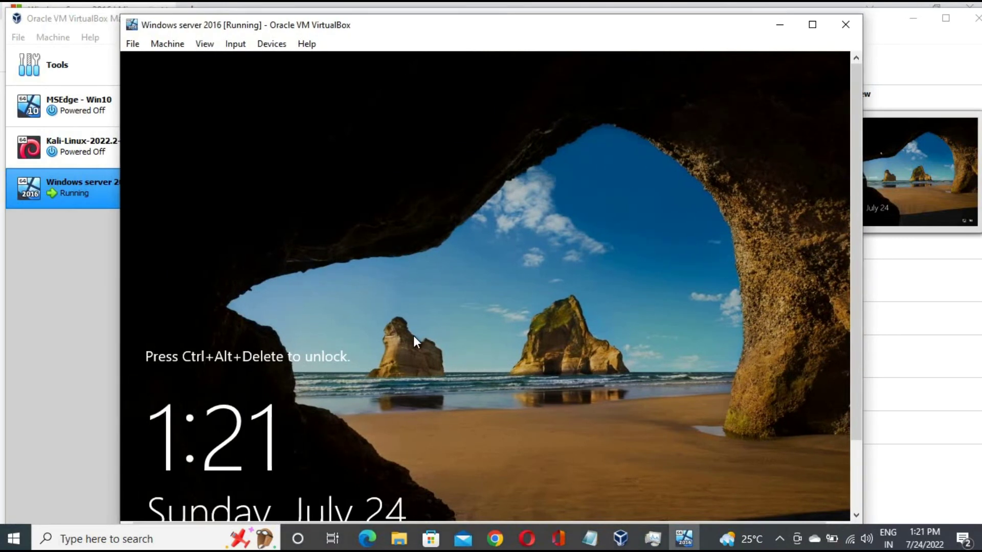
click(236, 45)
Send the unlock key combination through the on-screen keyboard to reach the sign-in screen
mouse_move(330, 65)
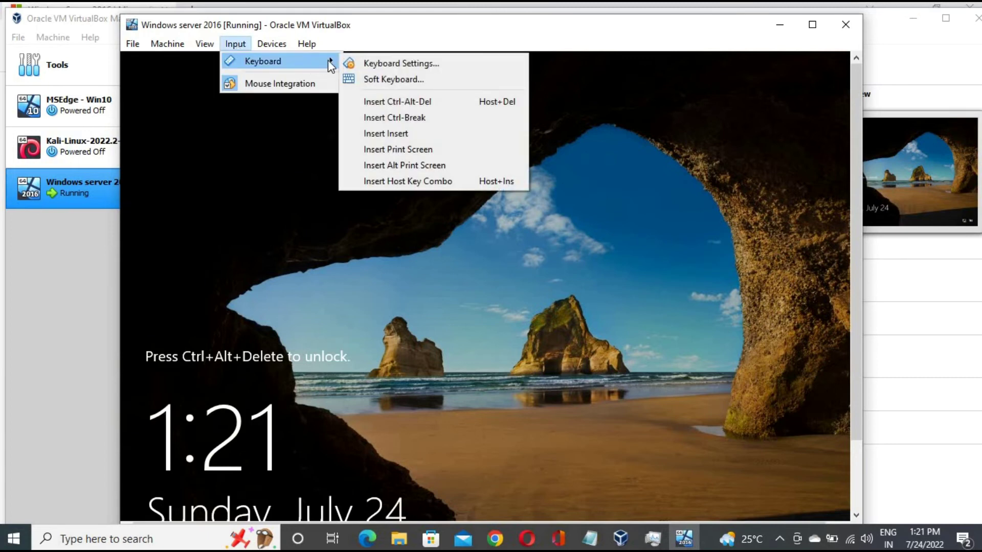
click(382, 79)
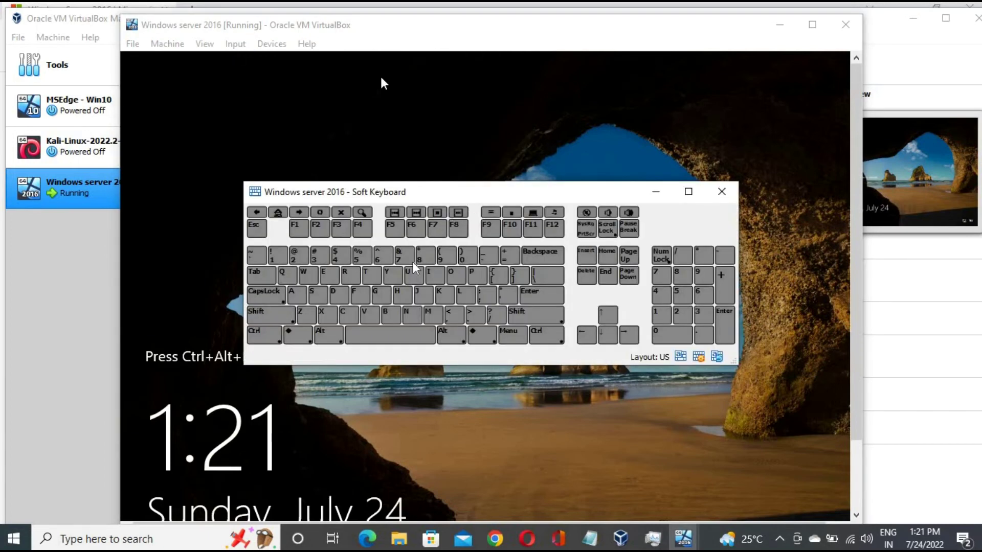
click(267, 336)
click(452, 336)
click(586, 276)
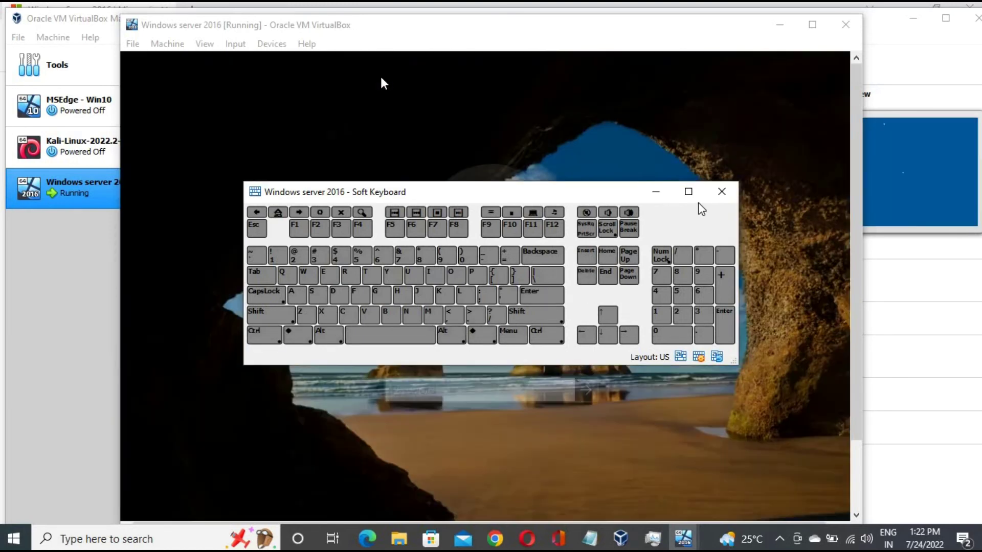
click(722, 192)
Sign in as Administrator with the account password
click(468, 397)
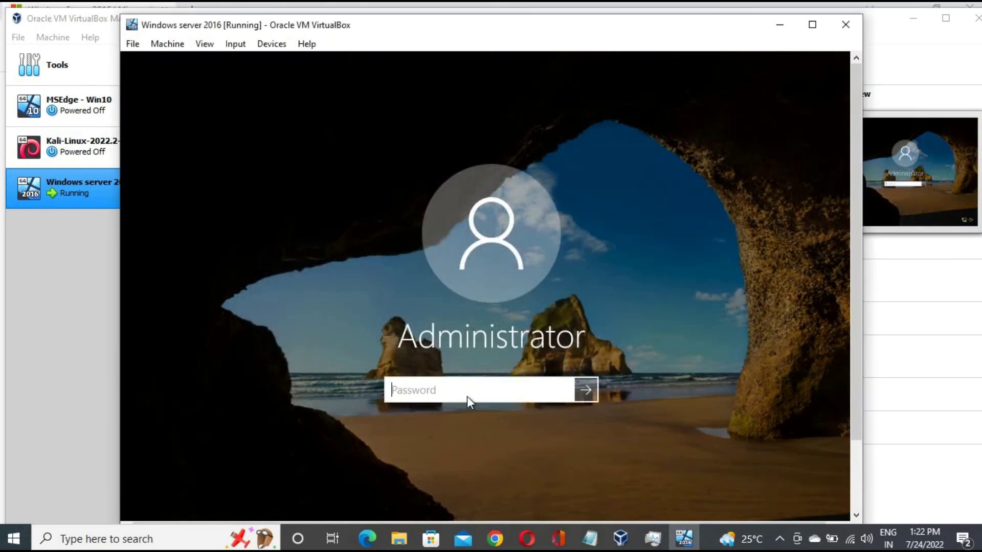
text(••••••••)
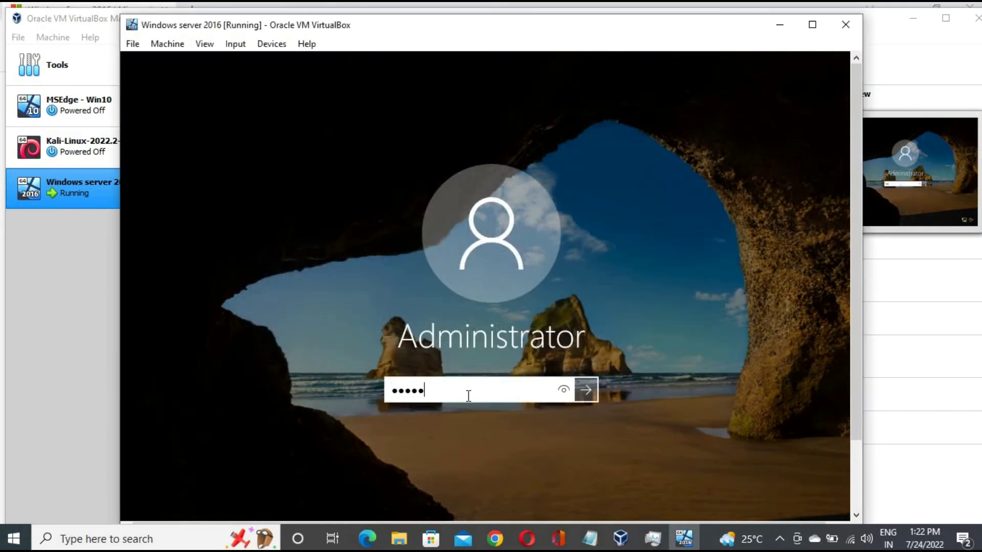
text(•••)
key(Return)
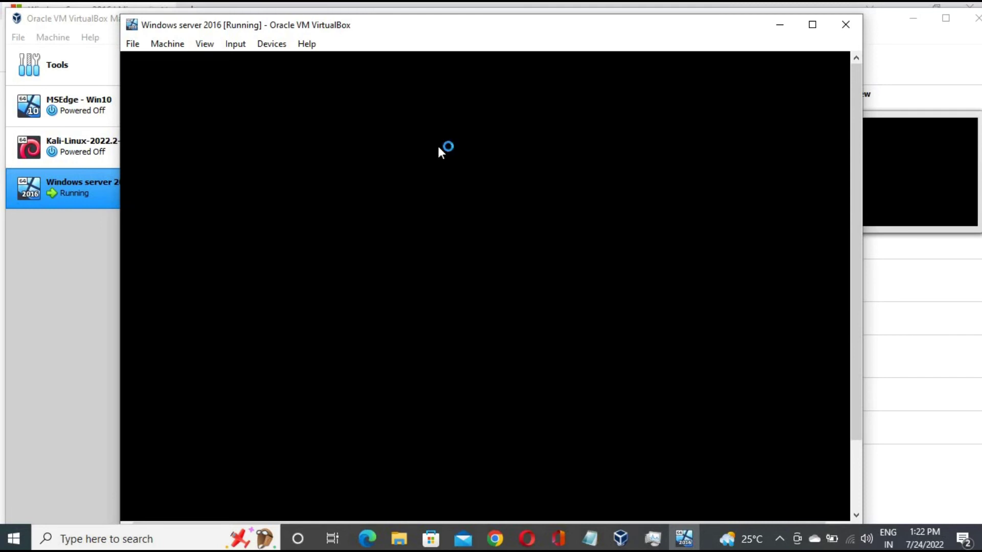
Maximize the Windows server 2016 VM window and bring up the guest Start menu
drag(855, 103, 816, 264)
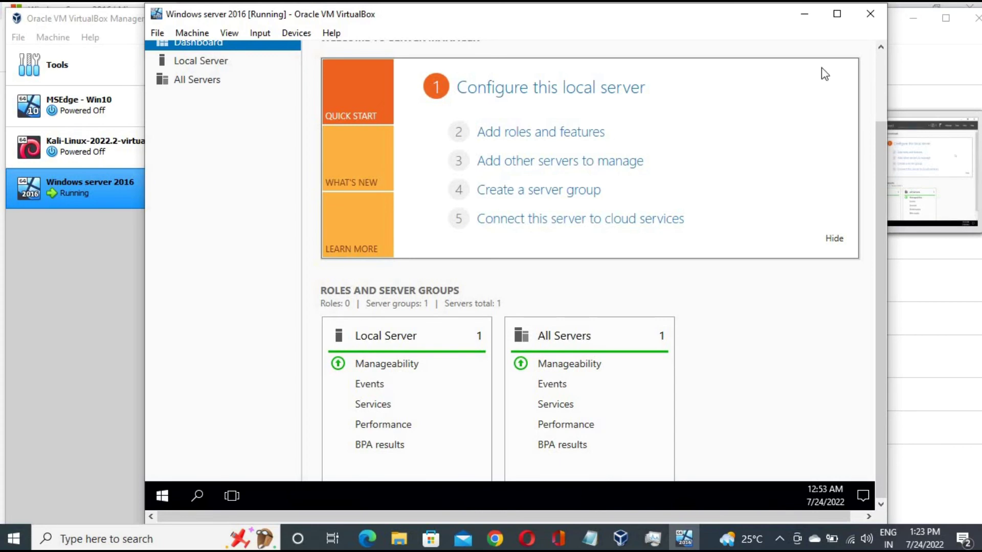
click(837, 14)
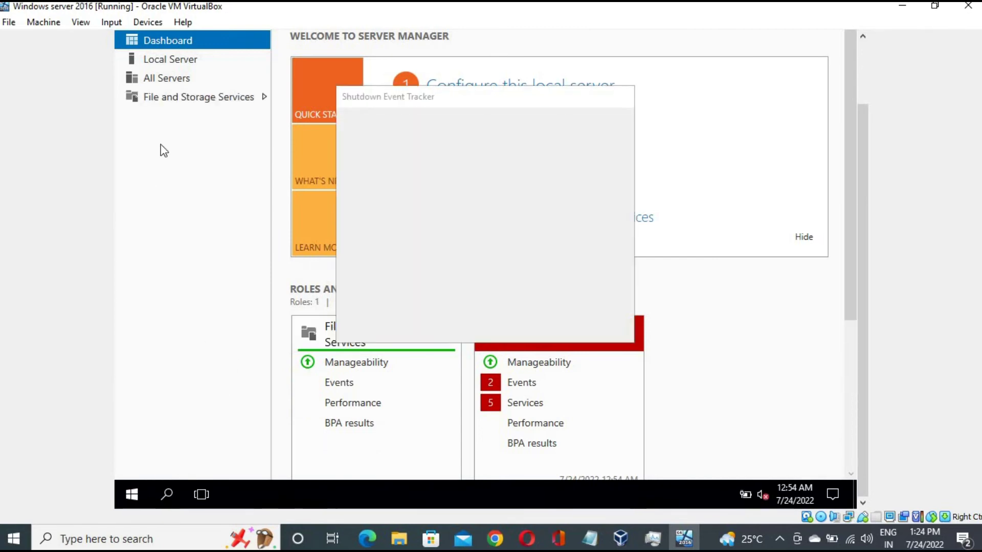
key(super)
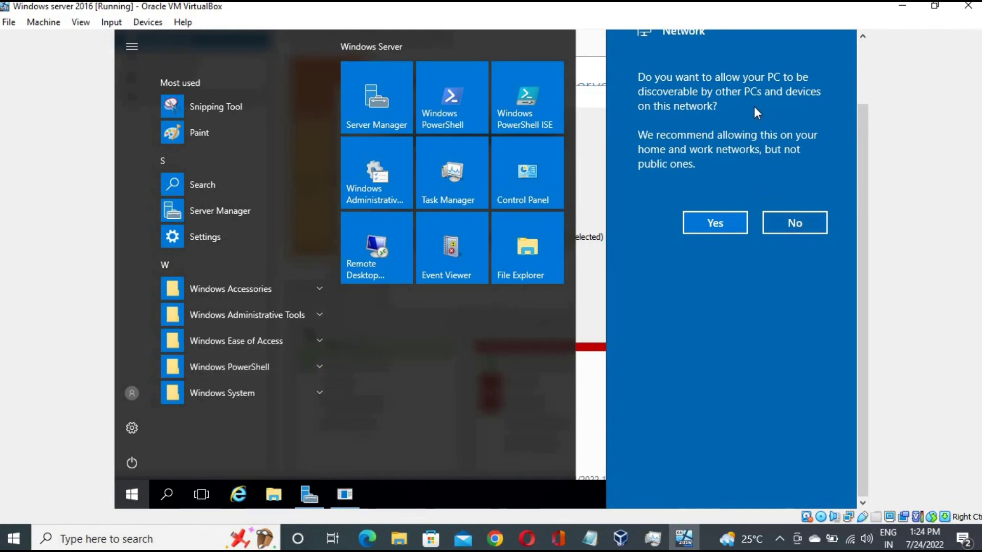
Allow network discoverability and view This PC in File Explorer
click(720, 229)
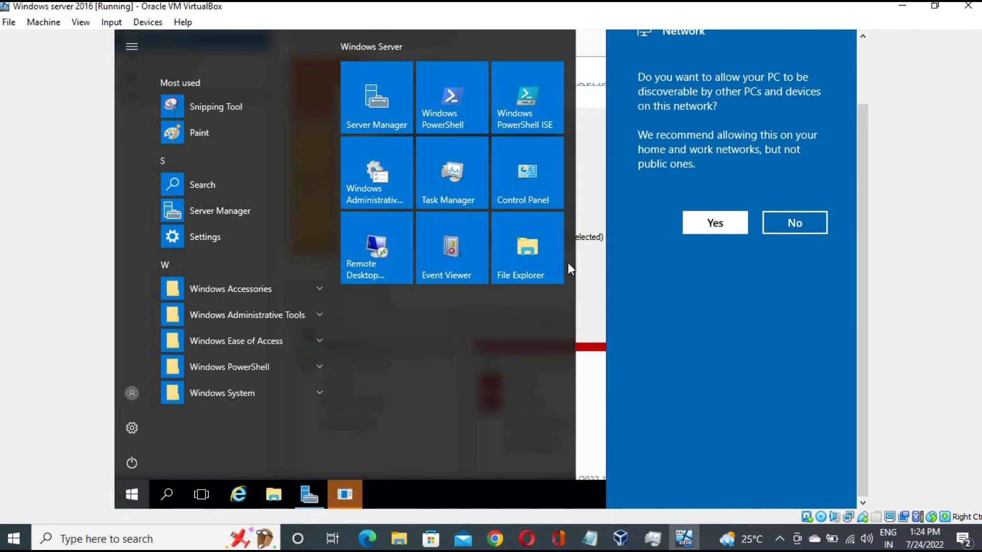
click(276, 497)
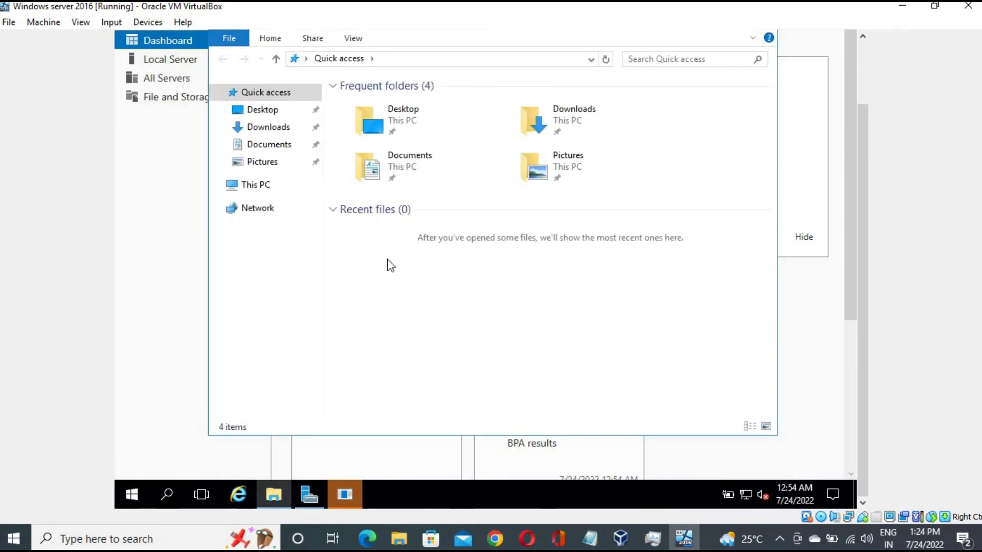
click(251, 185)
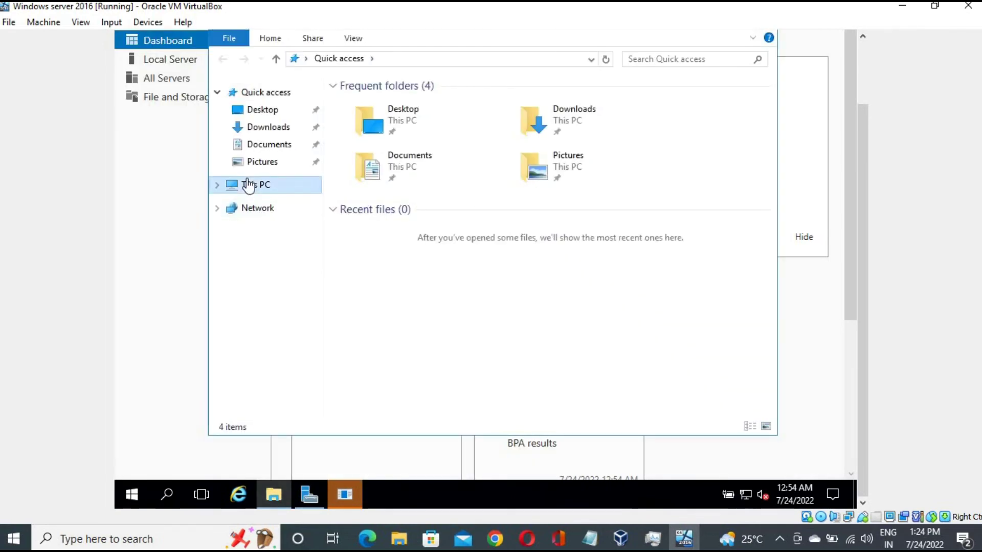
Check the computer's current name in This PC's system properties, then return to Server Manager
right_click(472, 323)
click(414, 259)
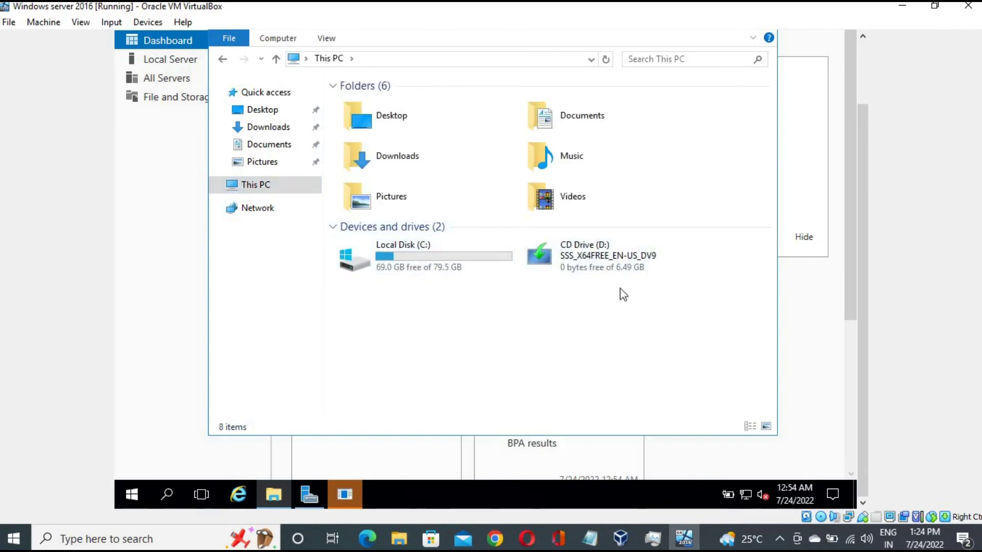
right_click(470, 307)
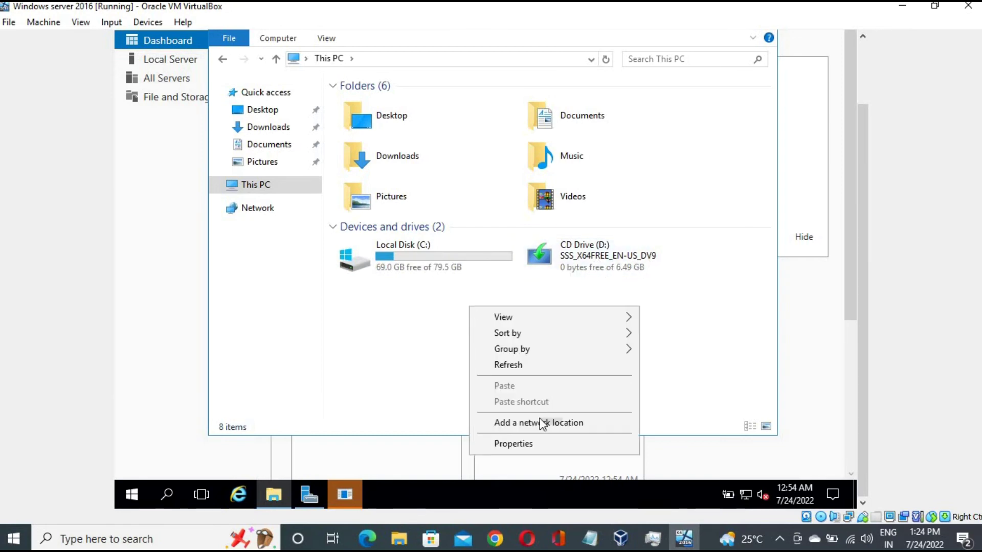
click(523, 443)
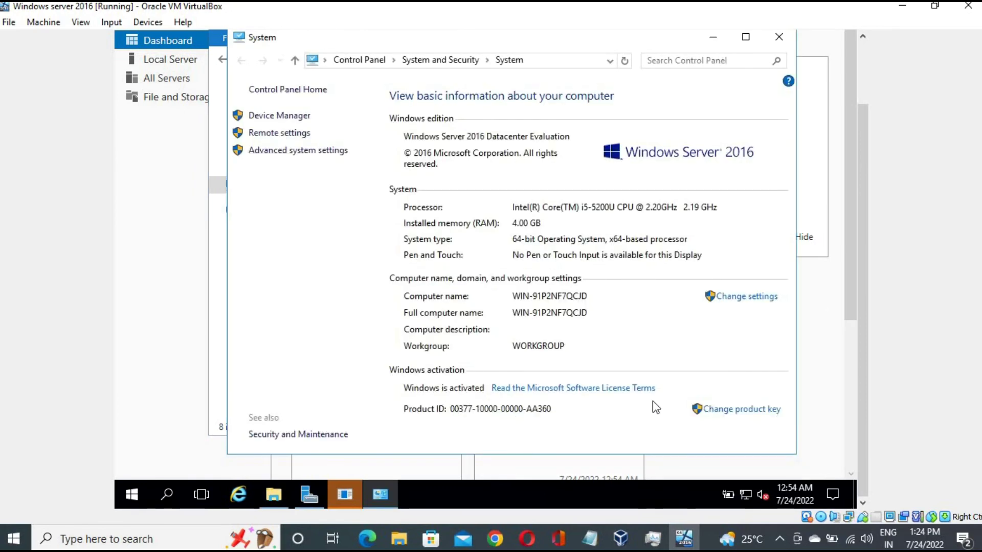
click(778, 36)
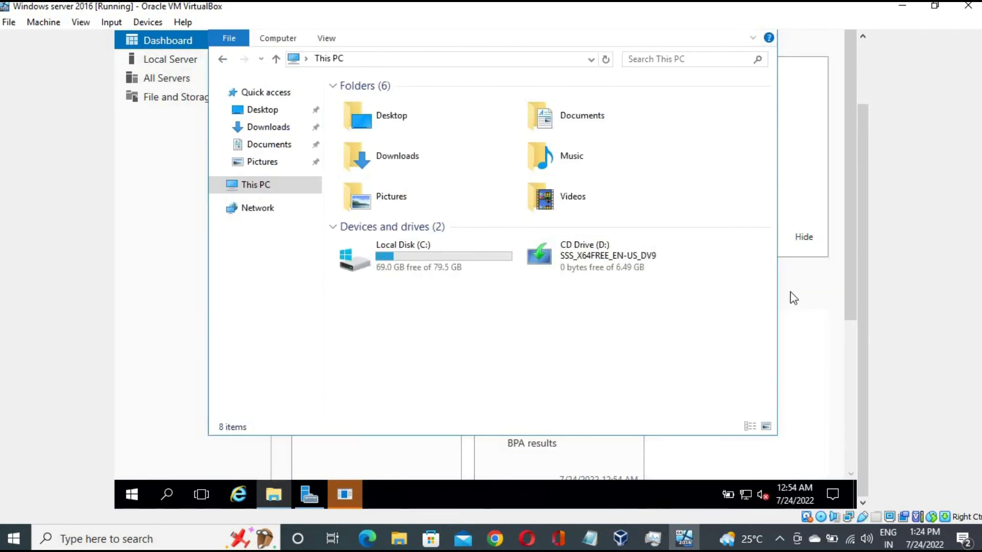
click(790, 293)
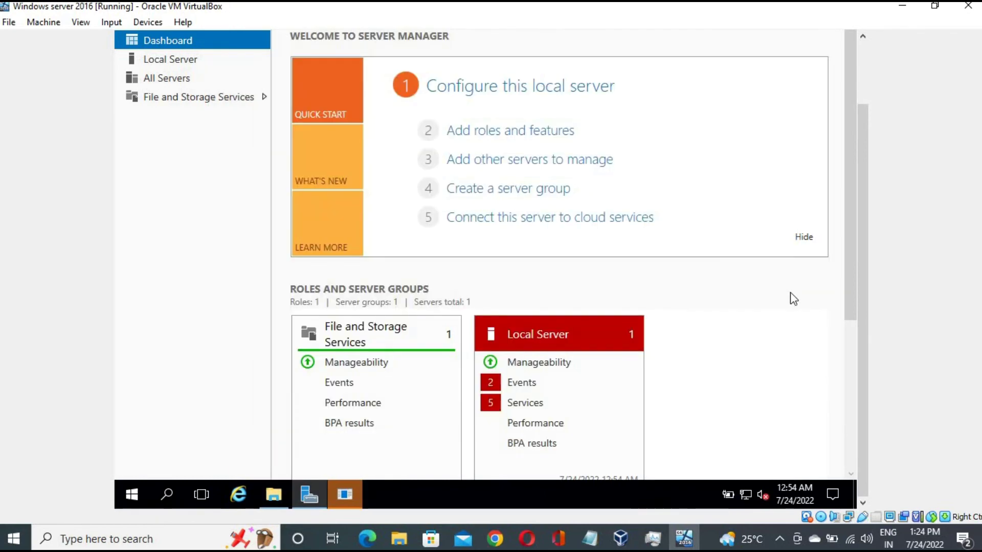
Rename the computer to Cybercommunity from Local Server's System Properties and acknowledge the restart notice
click(179, 59)
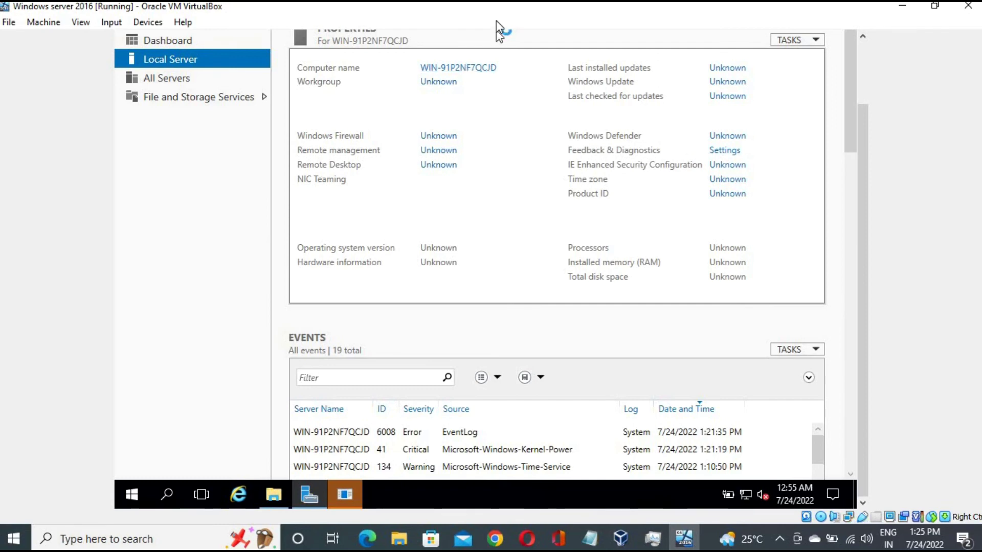
click(447, 81)
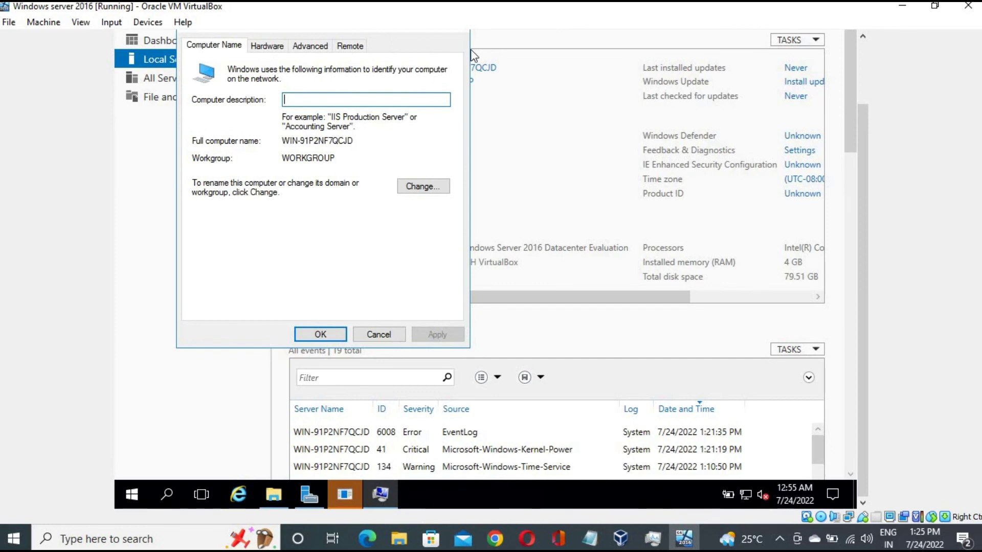
click(305, 142)
click(427, 188)
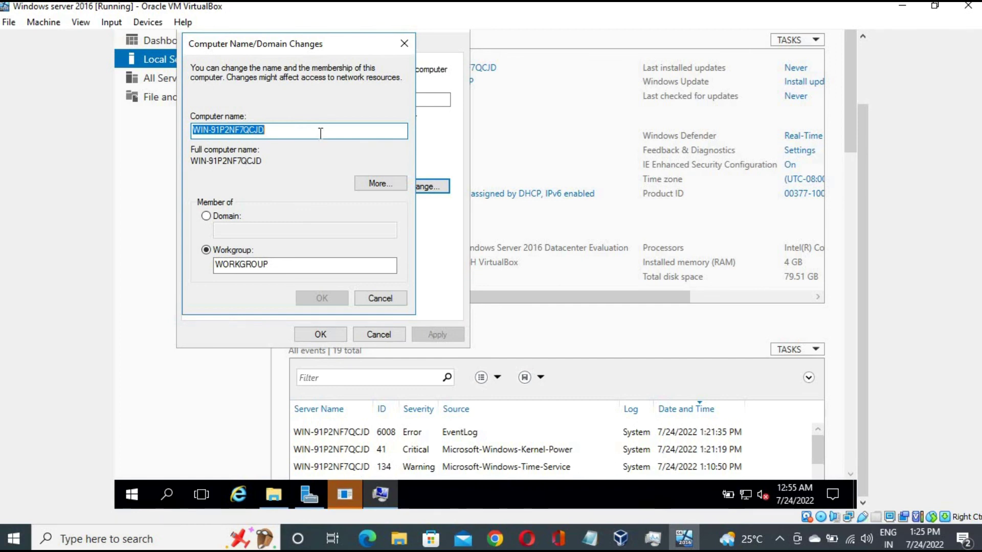
key(BackSpace)
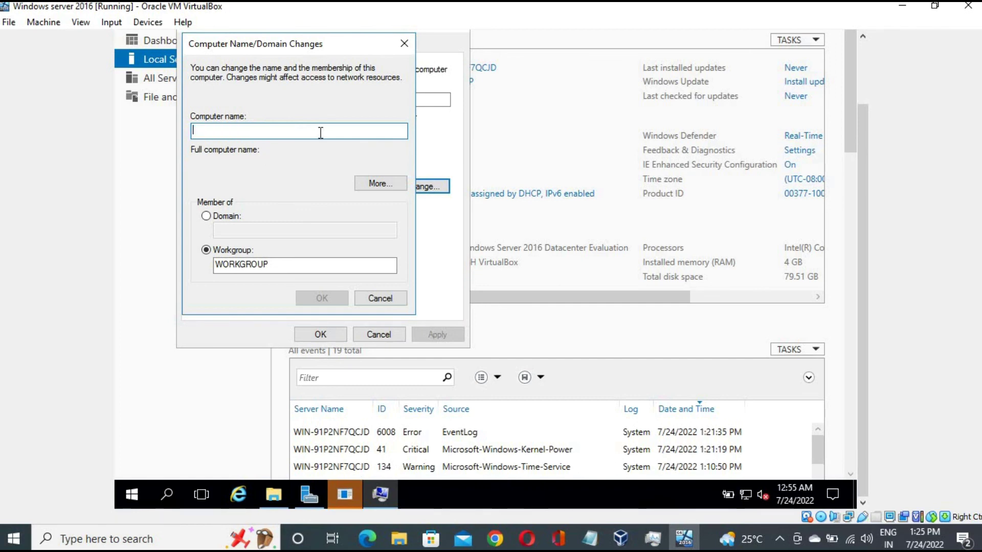
text(Cybercommunity)
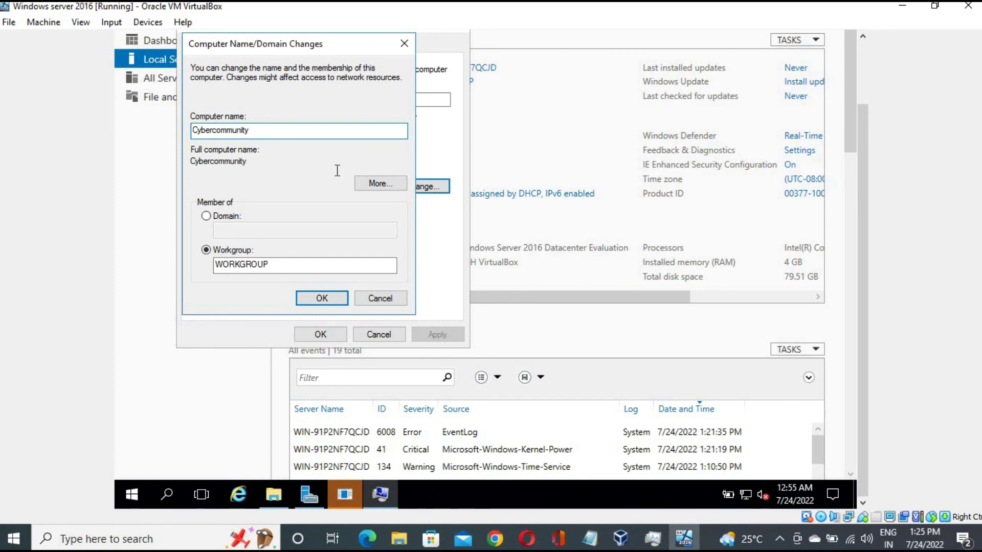
click(332, 300)
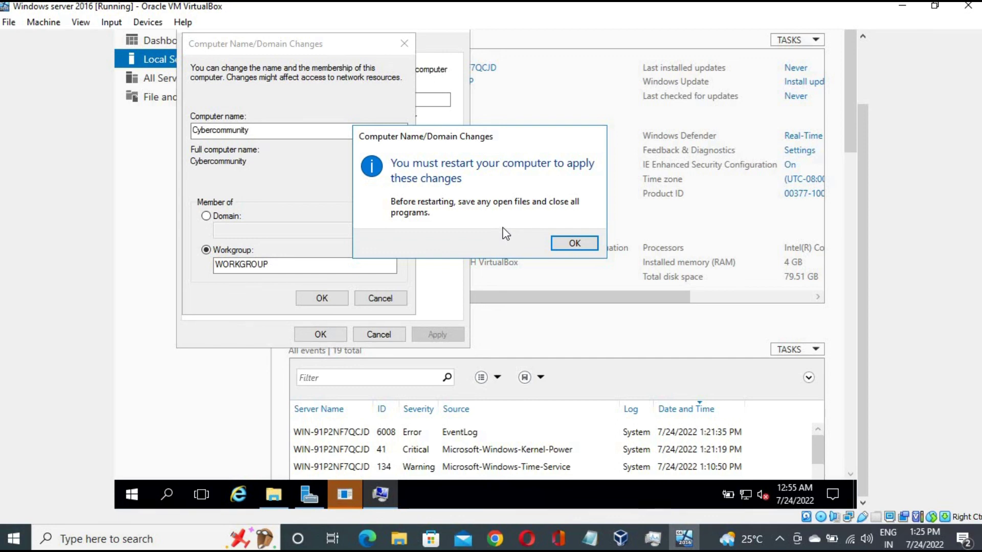
click(575, 244)
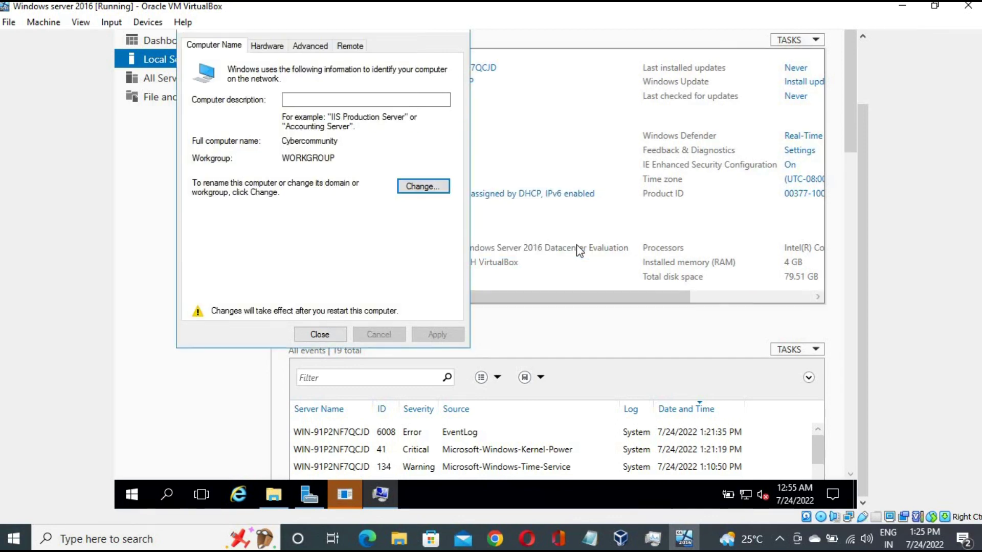
click(321, 335)
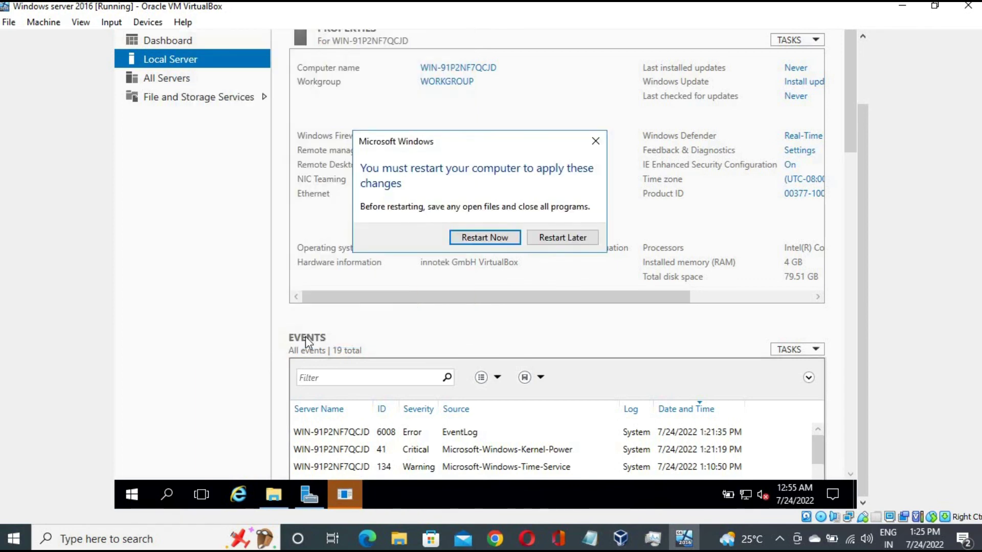
Choose Restart Later and scroll Local Server properties to show the (UTC-08:00) Pacific Time zone
click(565, 238)
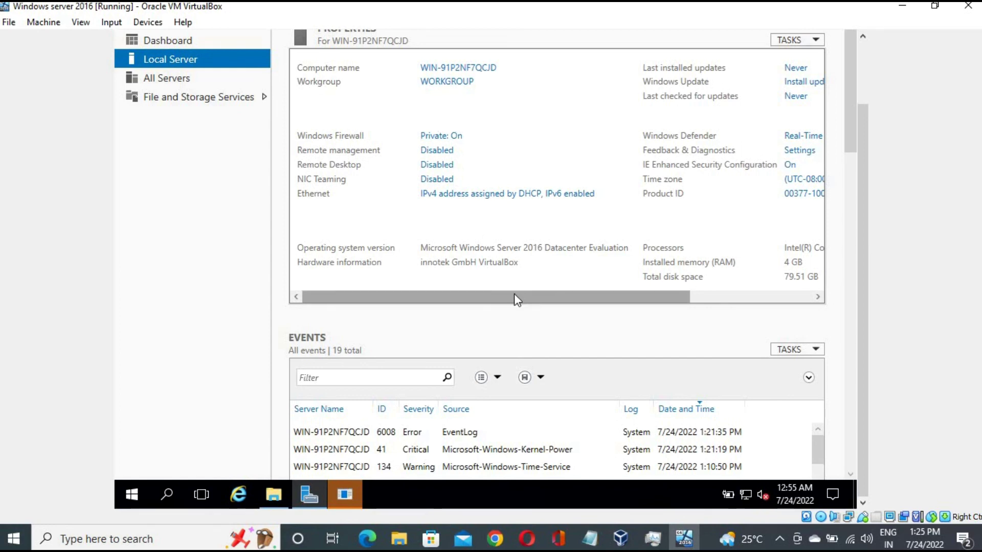
scroll(527, 450, down, 5)
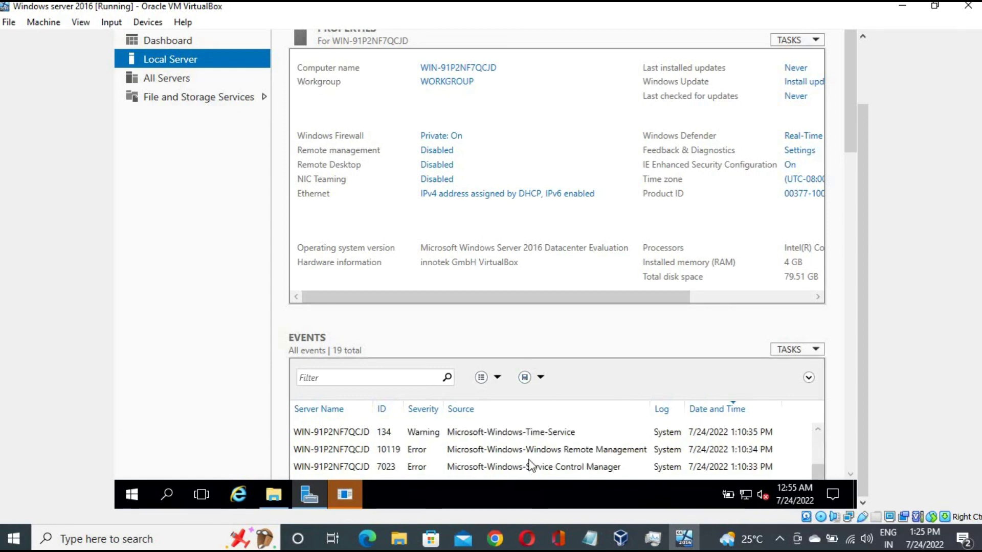
drag(604, 302, 750, 300)
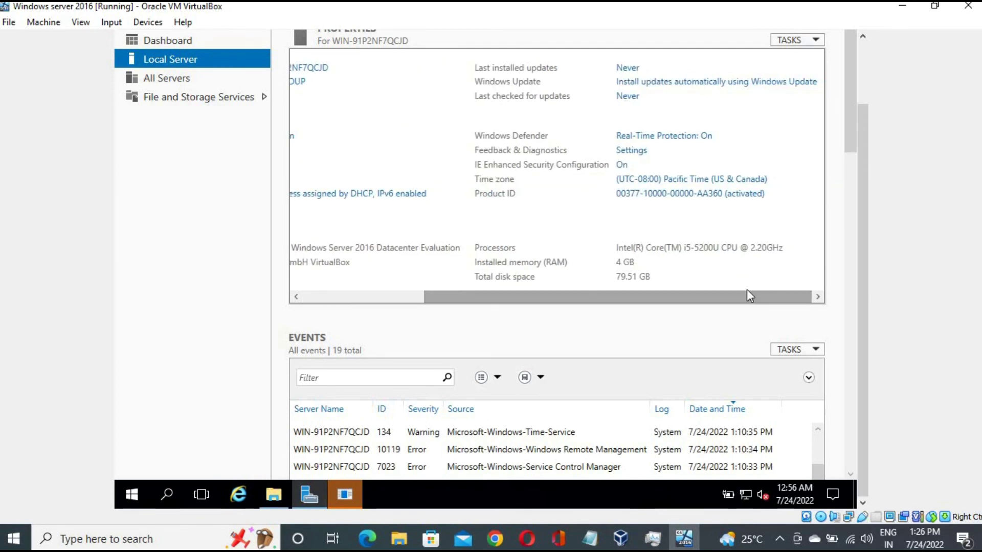
Set the time zone to (UTC+05:30) Chennai, Kolkata, Mumbai, New Delhi, then minimize the VM window
click(691, 180)
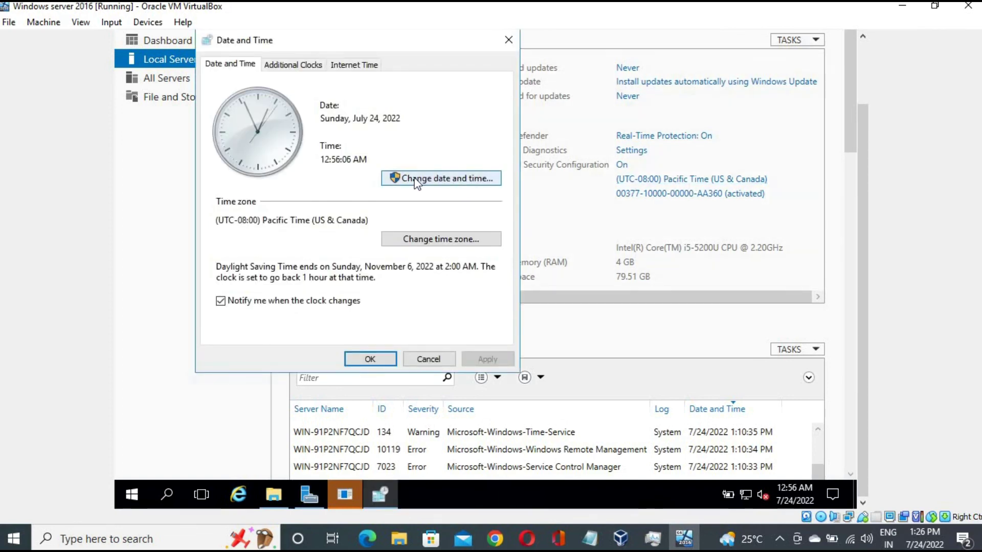
click(446, 240)
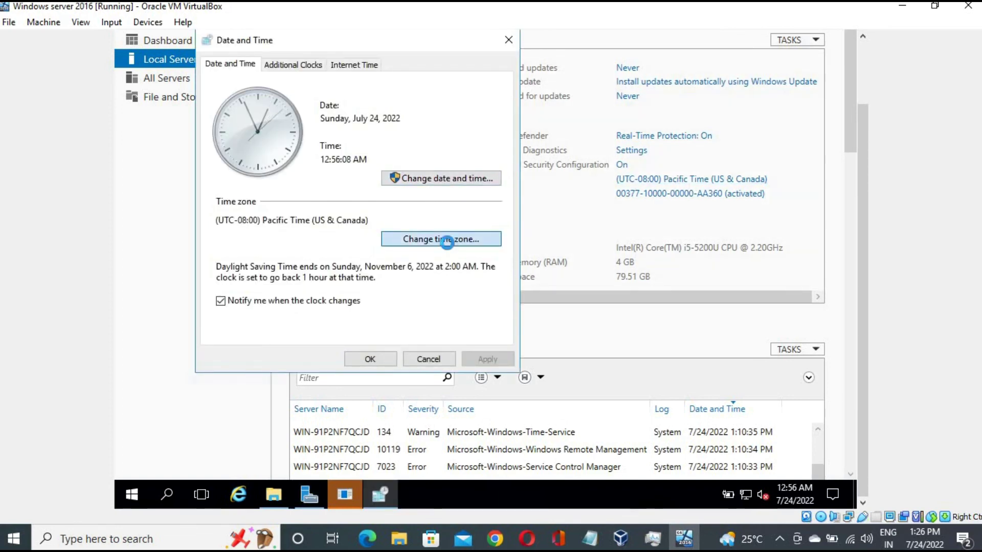
click(488, 125)
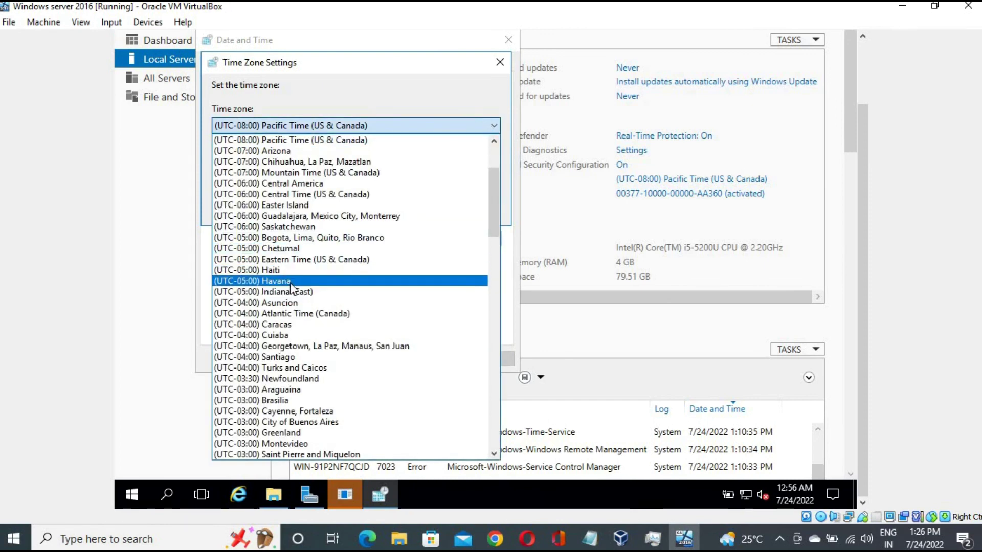
scroll(294, 294, down, 4)
scroll(294, 298, down, 14)
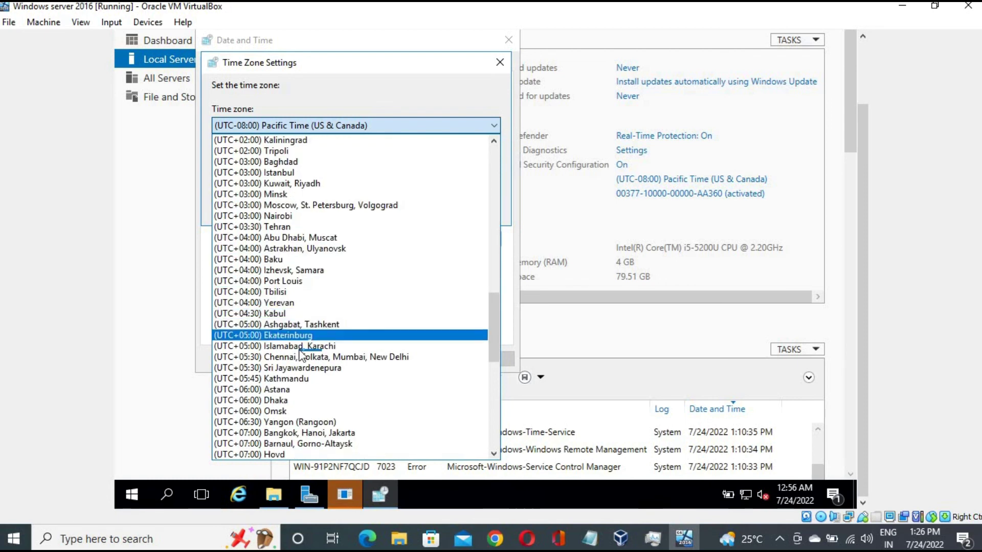
click(387, 358)
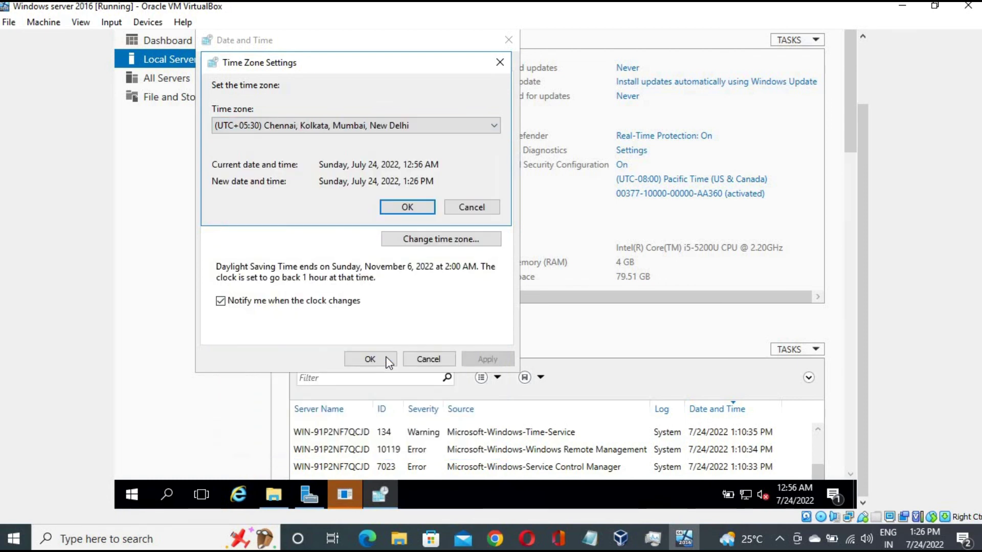
click(408, 207)
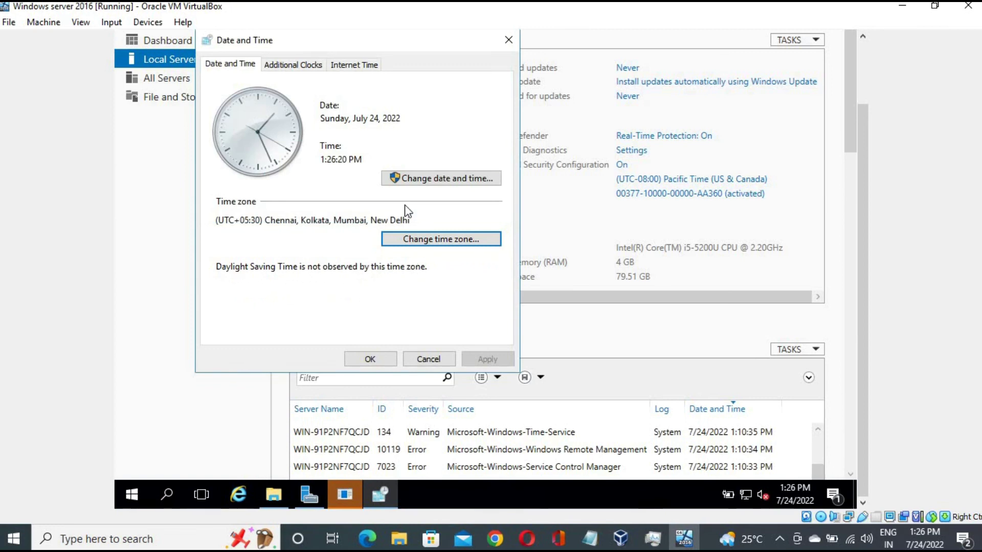
click(367, 360)
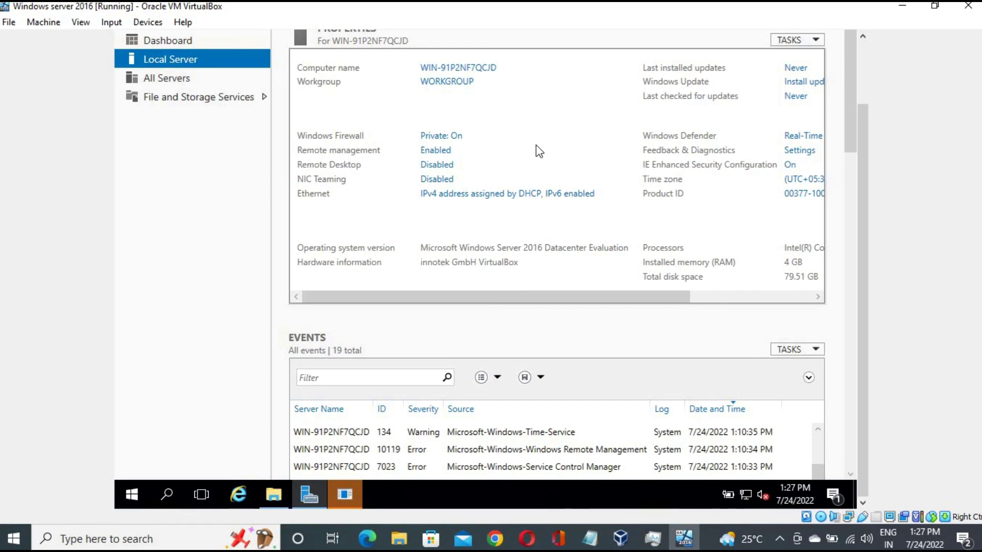
click(902, 6)
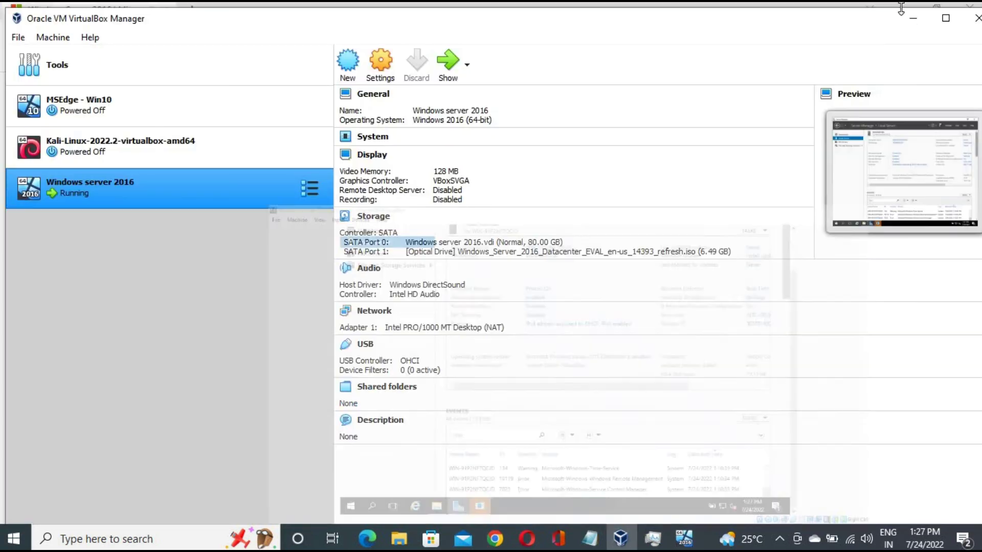